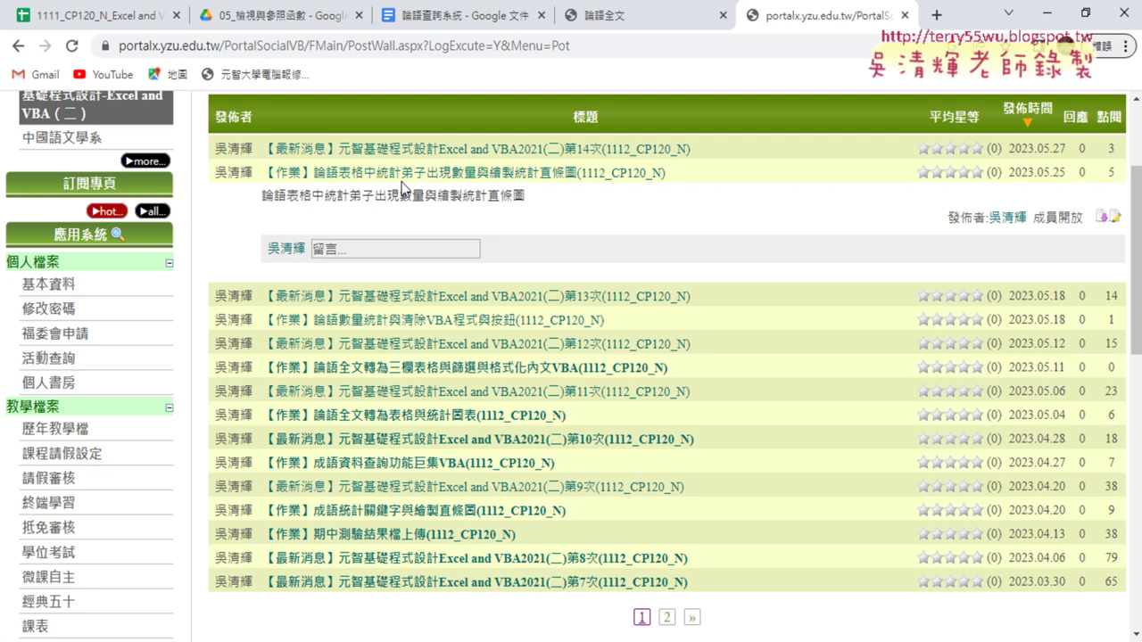
- In the 論語查詢系統 tutorial, scroll past the text-to-table and sort screenshots to section 6
click(476, 16)
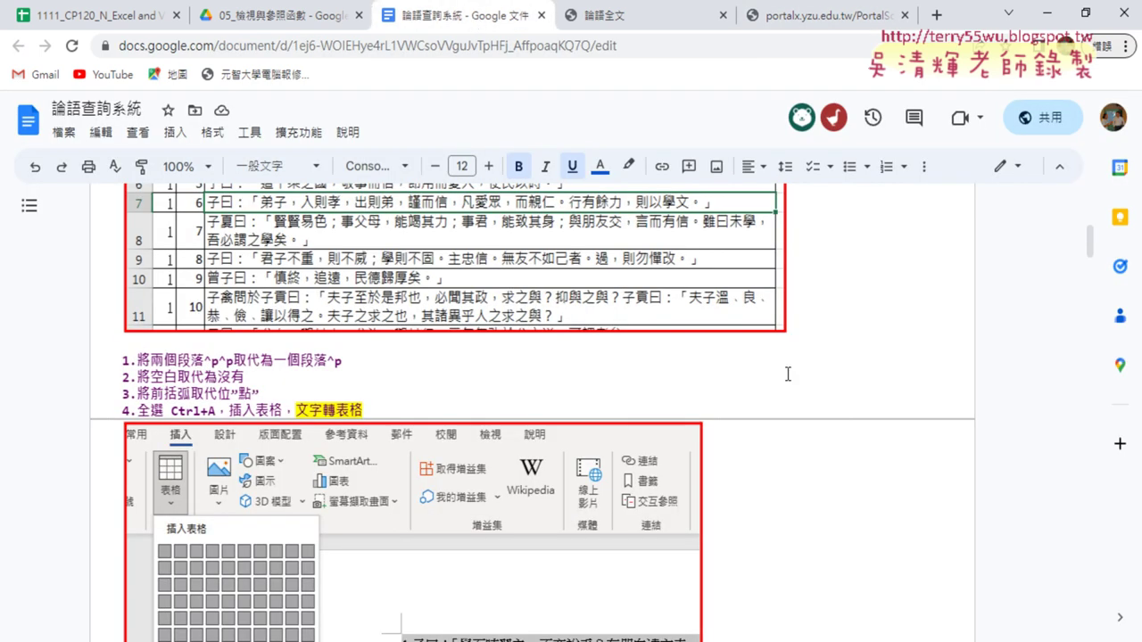
scroll(787, 374, down, 2)
scroll(788, 374, down, 2)
scroll(788, 373, down, 5)
scroll(785, 375, down, 1)
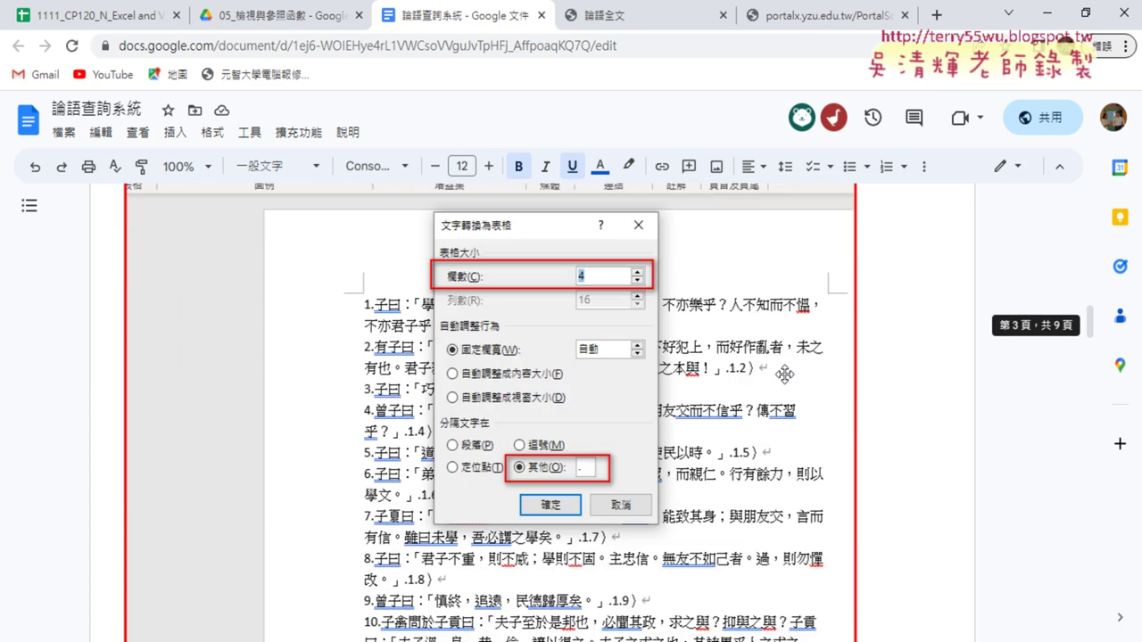
scroll(784, 375, down, 5)
scroll(518, 318, up, 3)
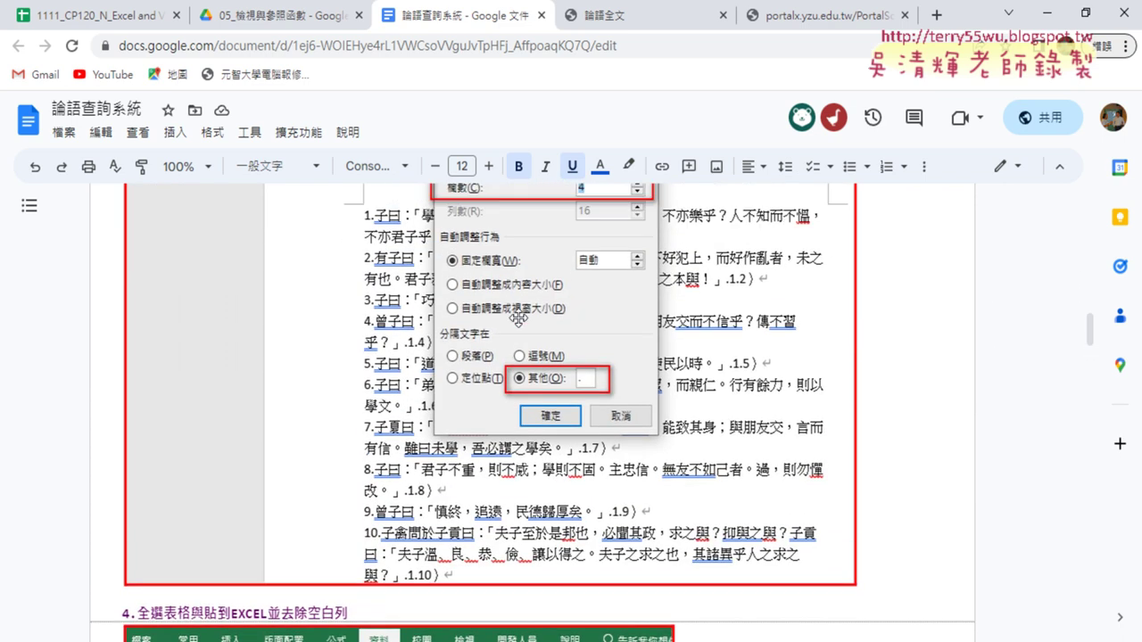
scroll(517, 318, up, 5)
scroll(517, 319, up, 4)
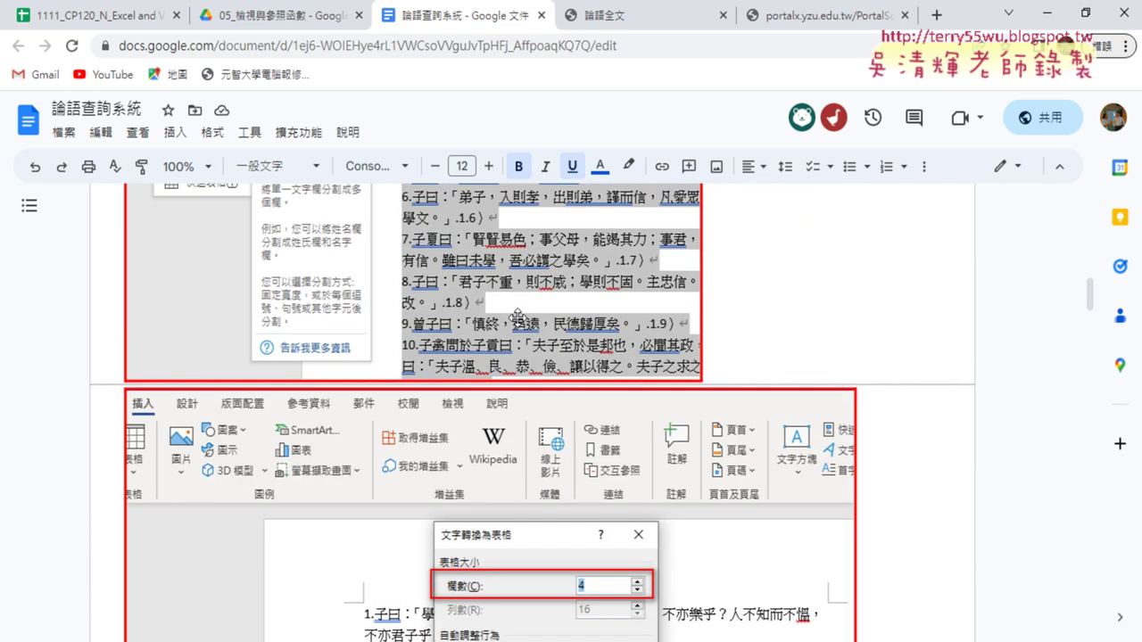
scroll(517, 318, down, 4)
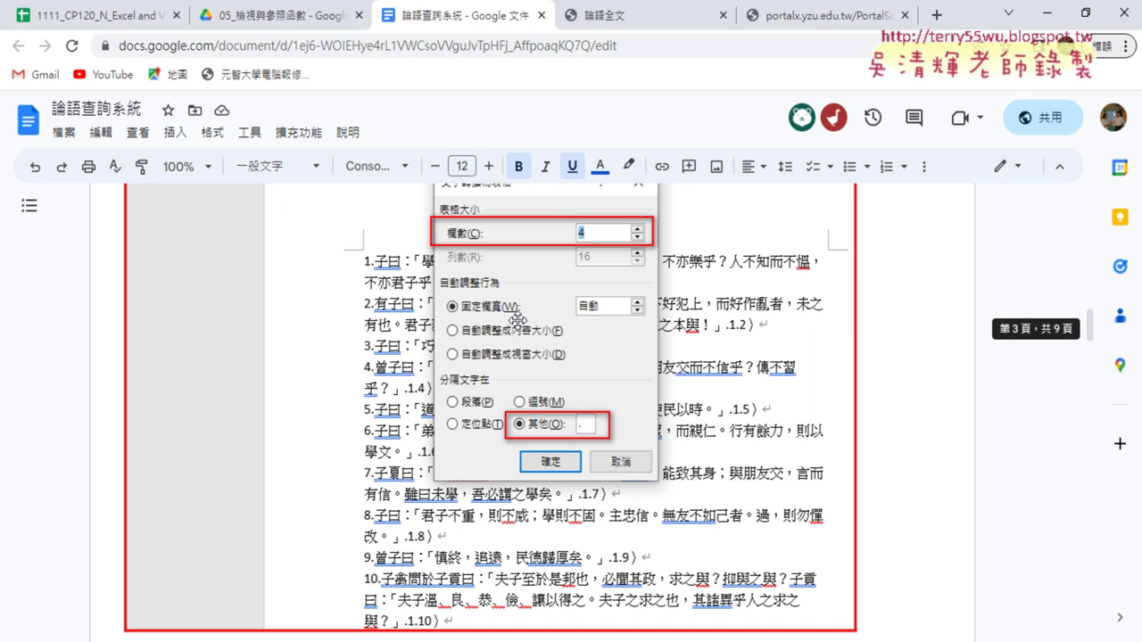
scroll(517, 319, up, 3)
scroll(518, 318, up, 2)
scroll(518, 318, up, 3)
scroll(517, 318, up, 1)
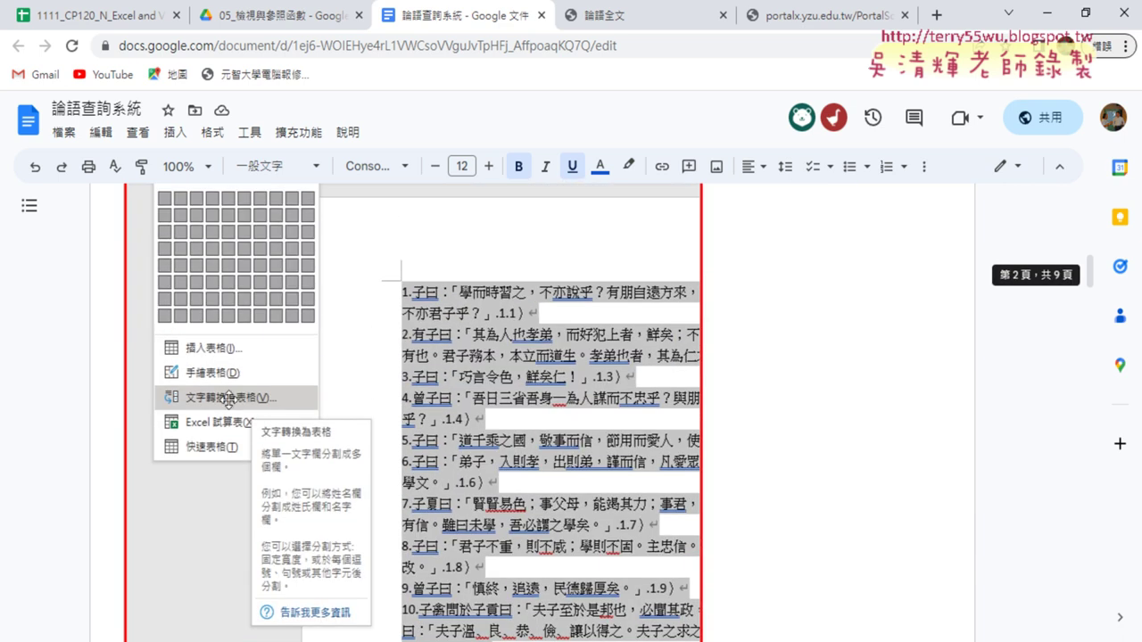
scroll(475, 403, down, 5)
scroll(535, 401, down, 5)
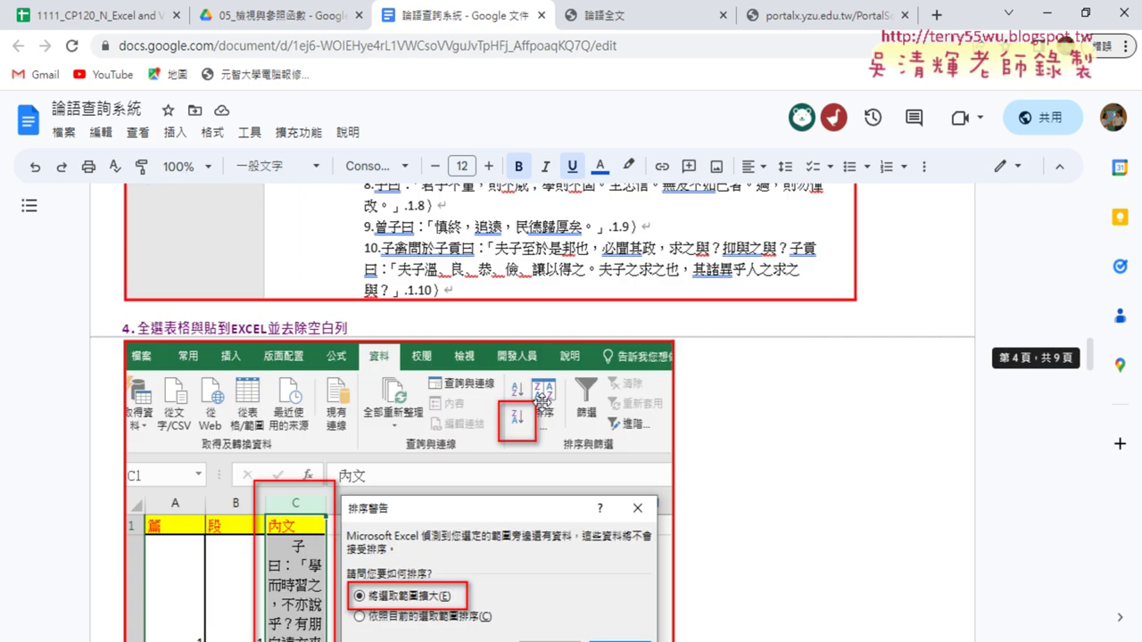
scroll(544, 400, down, 4)
scroll(548, 392, down, 3)
scroll(549, 392, down, 3)
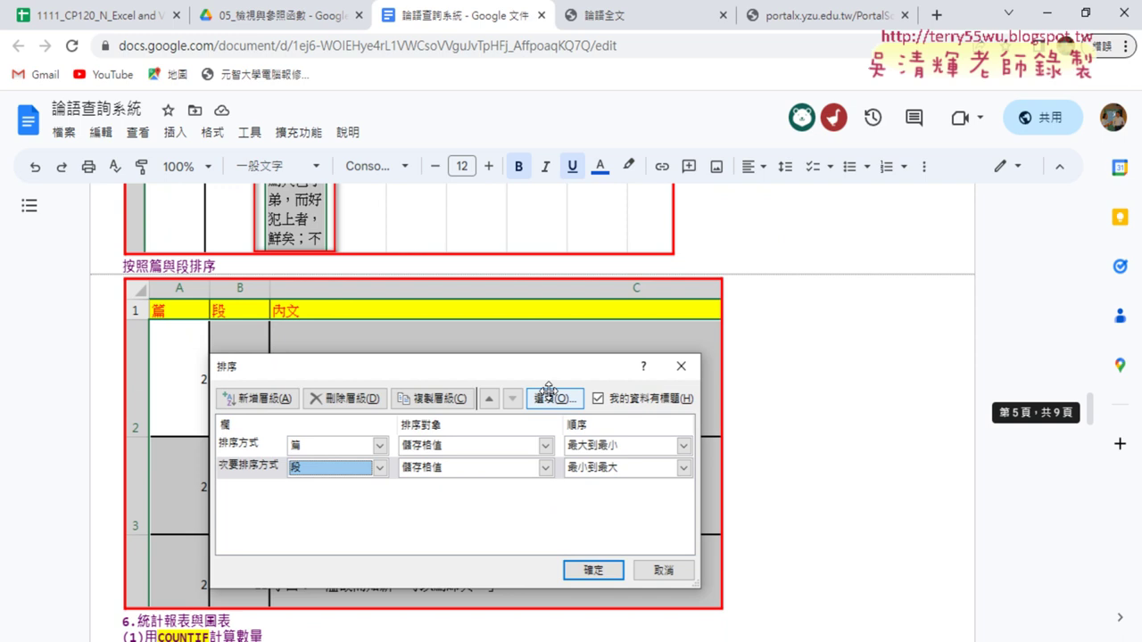
scroll(549, 392, down, 1)
scroll(544, 389, down, 2)
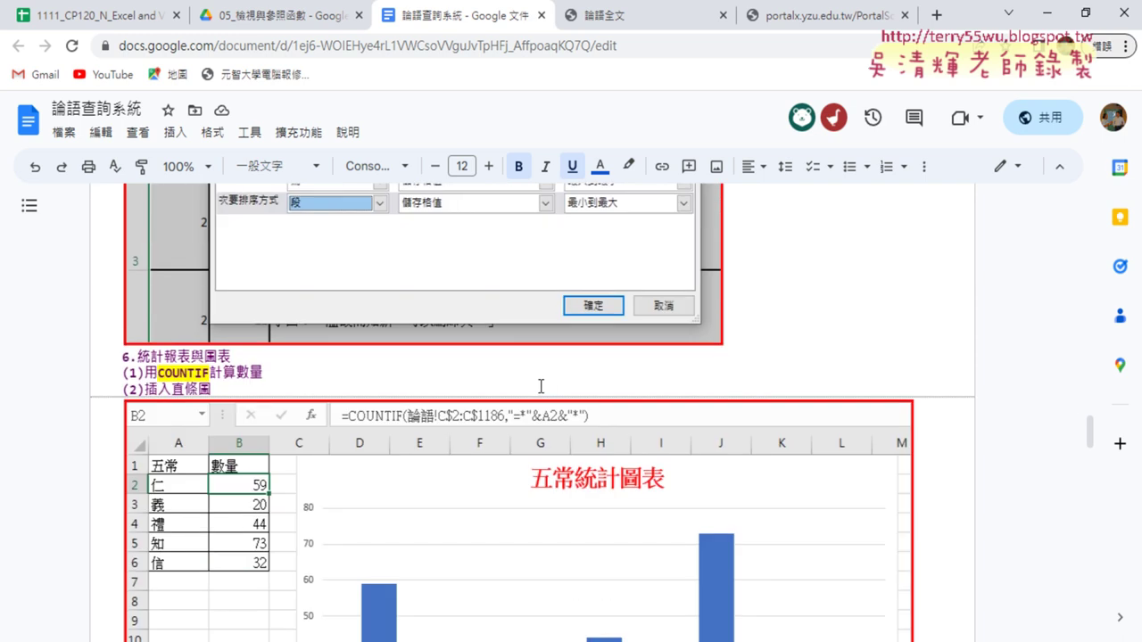
scroll(540, 385, down, 1)
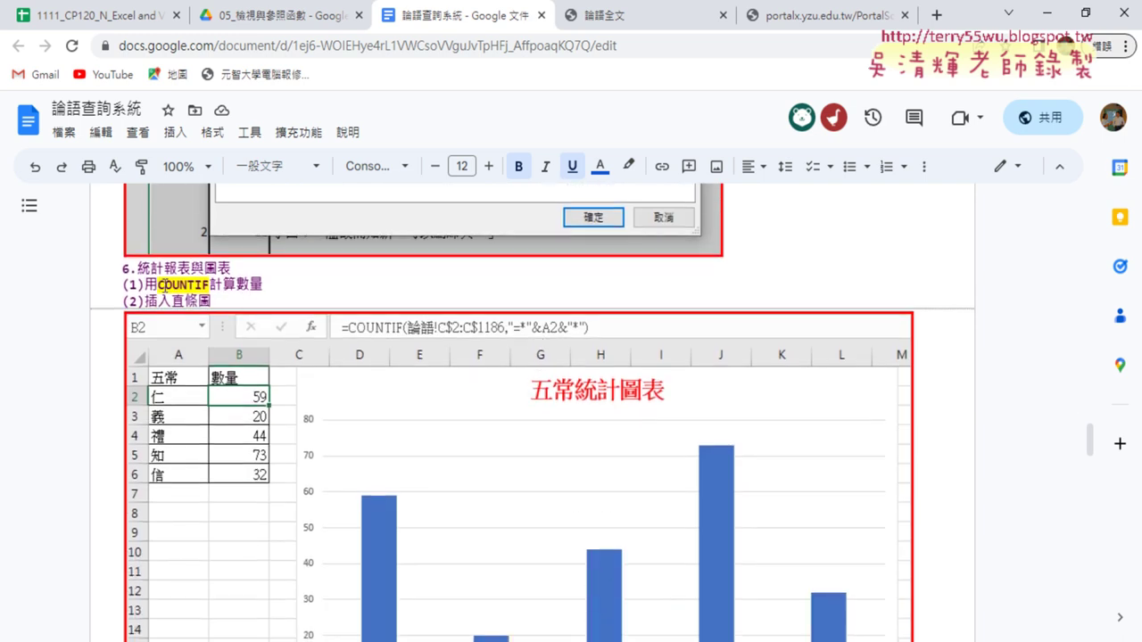
- Select COUNTIF in step (1) and view the 五常統計圖表 chart counts 59, 20, 44, 73, 32
drag(158, 286, 212, 285)
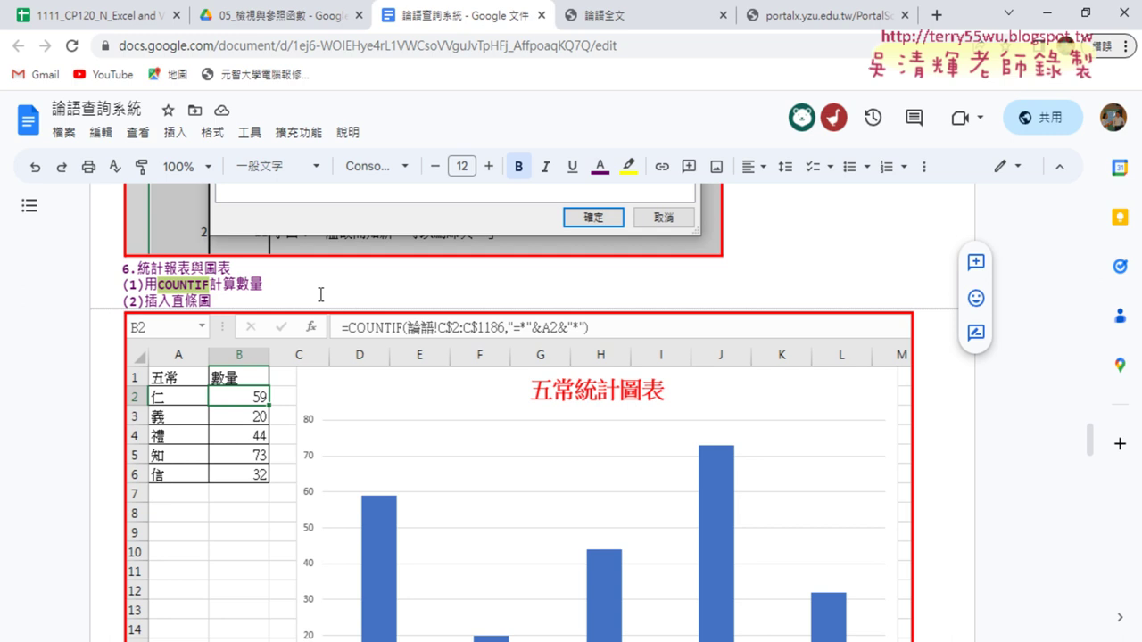
scroll(134, 330, down, 2)
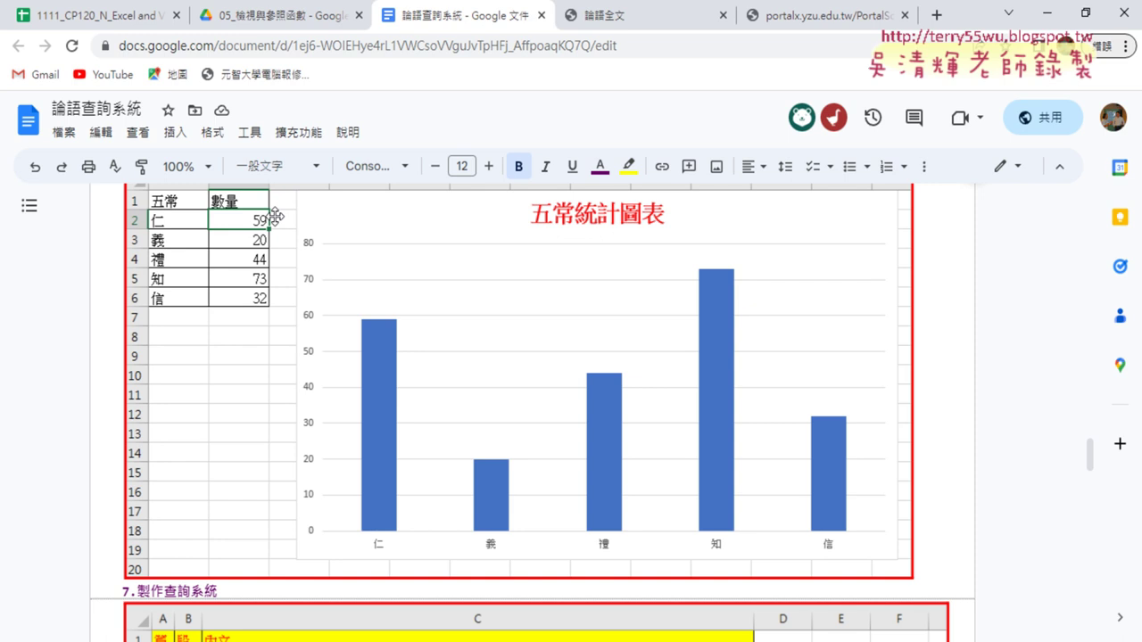
scroll(285, 223, up, 3)
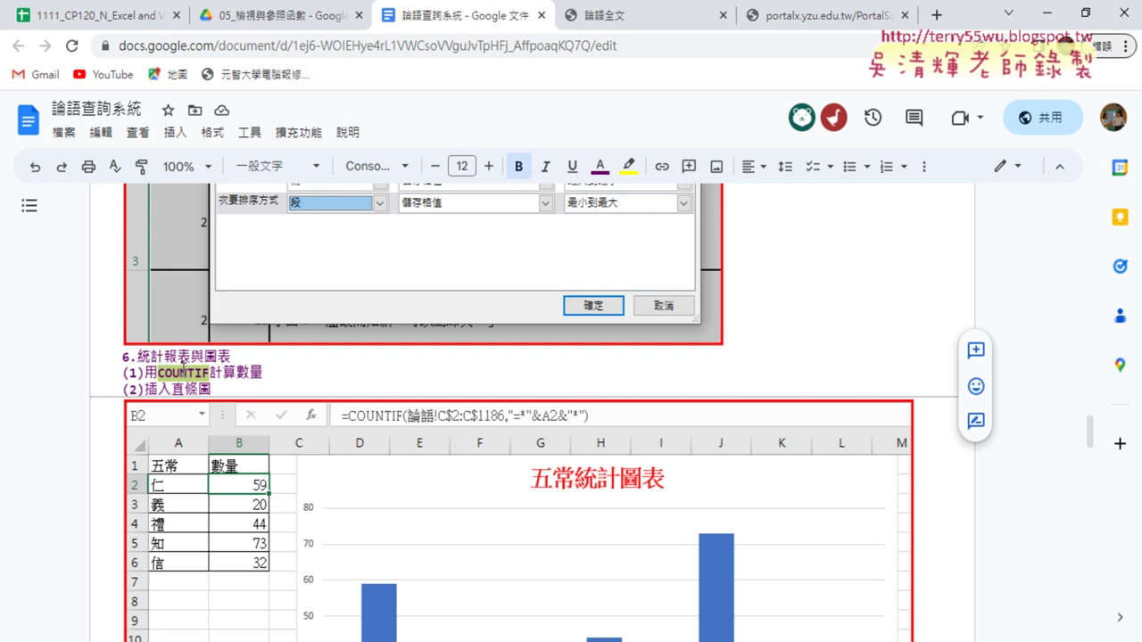
scroll(187, 368, down, 2)
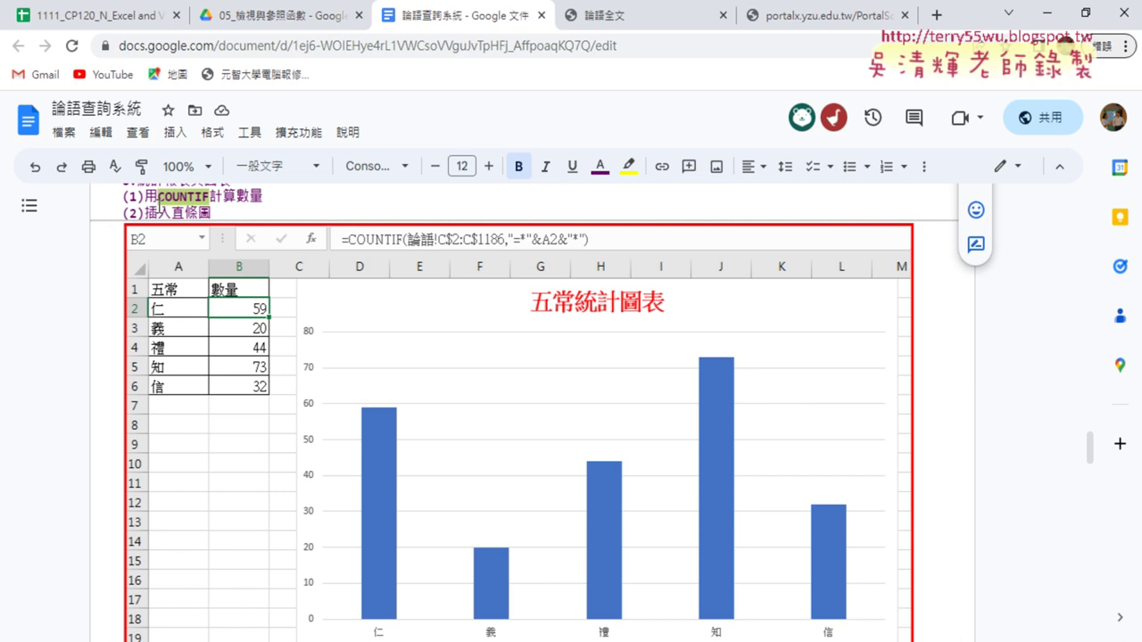
- Select the 計算某字出現的次數 heading and bring up the first code, which counts 仁 in C3
scroll(223, 330, down, 5)
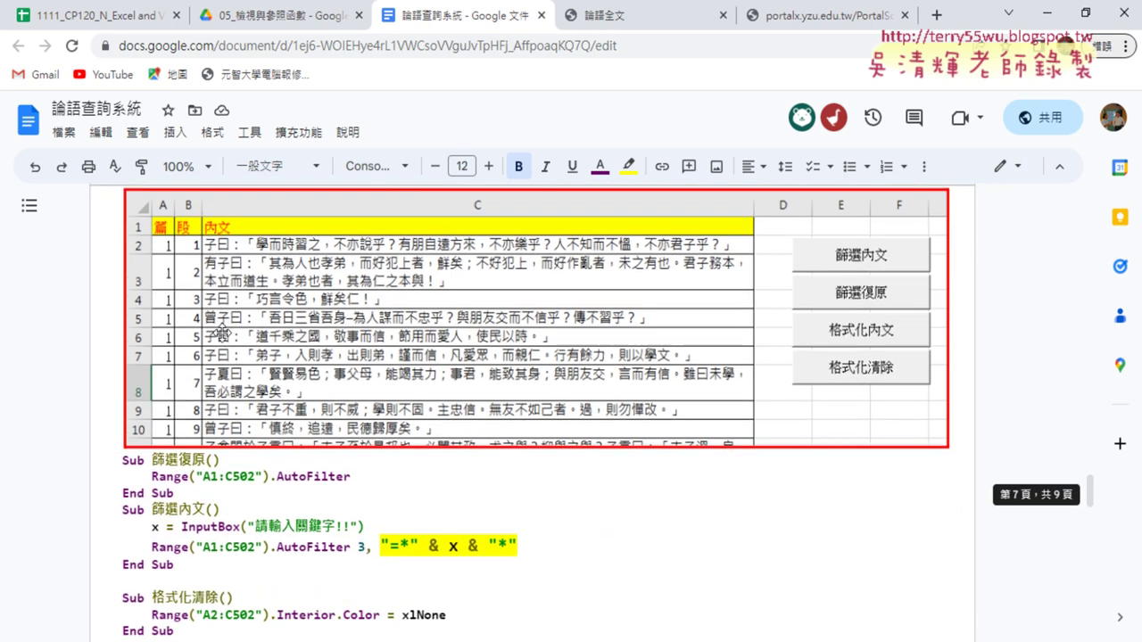
scroll(221, 332, down, 2)
scroll(213, 340, down, 2)
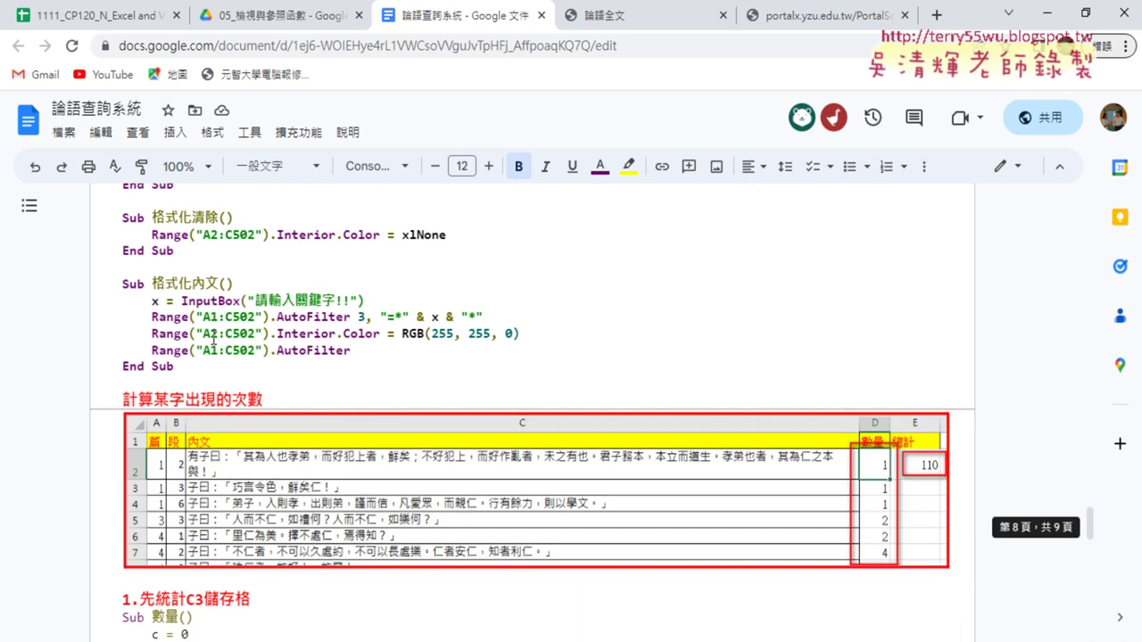
scroll(213, 340, down, 2)
scroll(211, 331, down, 2)
scroll(205, 331, up, 2)
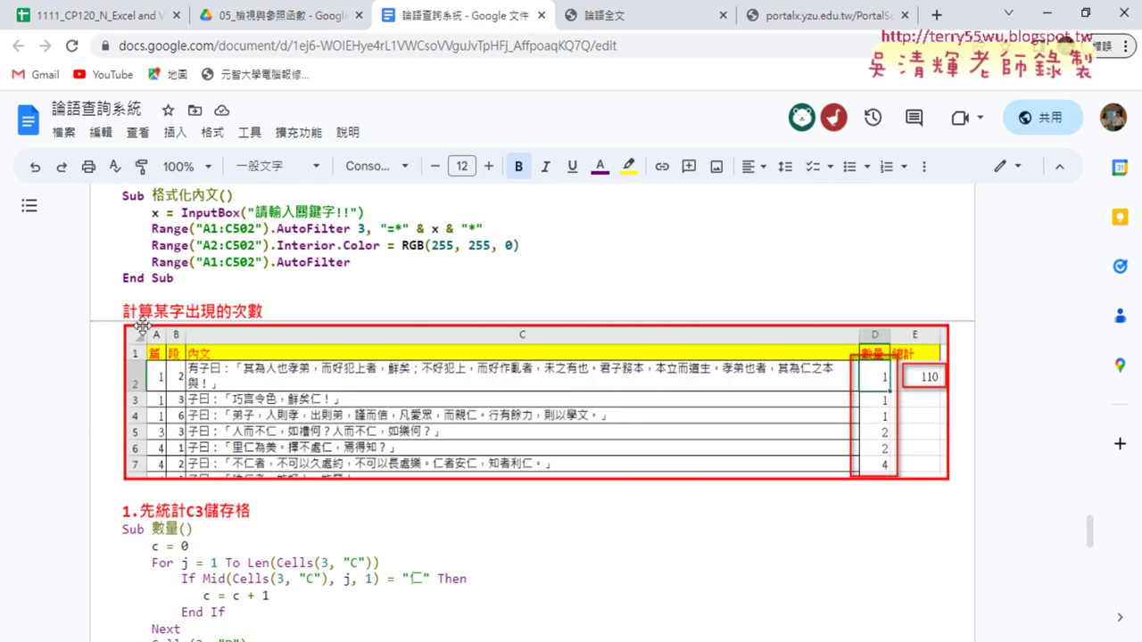
drag(122, 311, 263, 316)
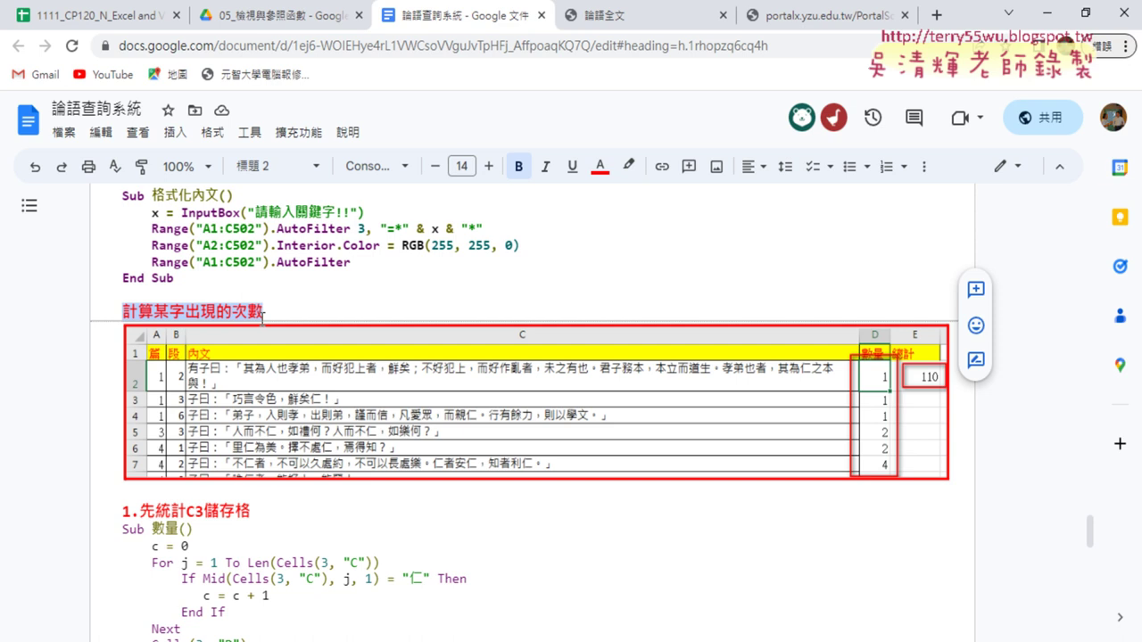
scroll(262, 320, down, 2)
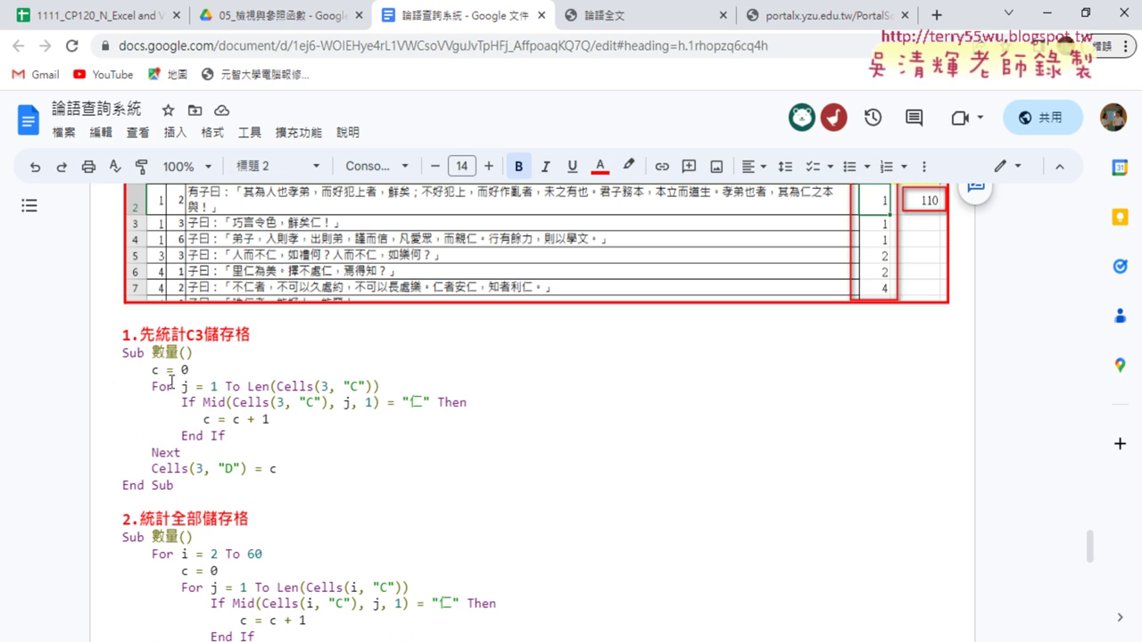
- Select the code of the first Sub 數量() macro, which counts 仁 in C3 and writes to D3
mouse_move(121, 353)
mouse_down()
mouse_move(190, 422)
mouse_move(195, 490)
mouse_up()
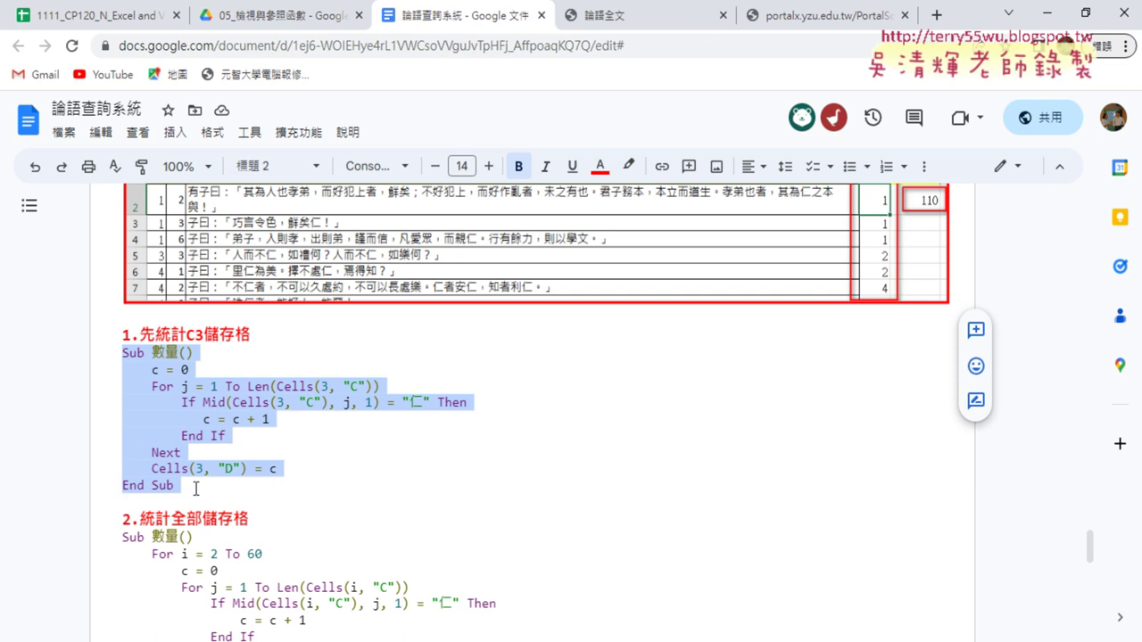
- On the YZU portal course page, expand the 第14次 post to show its lesson topics
click(817, 16)
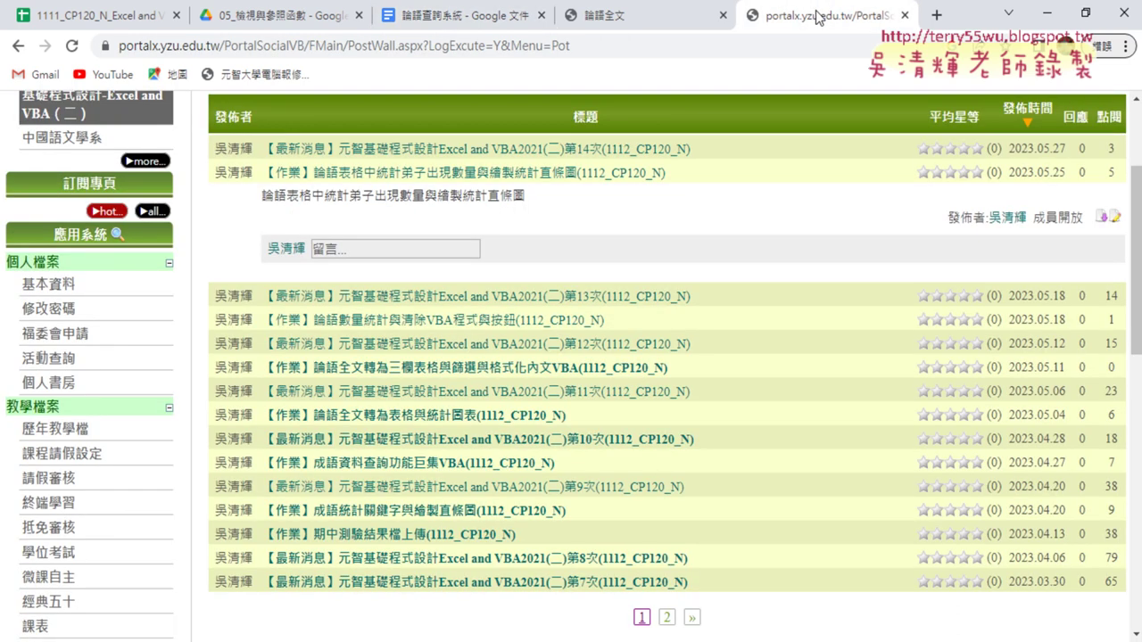
click(657, 150)
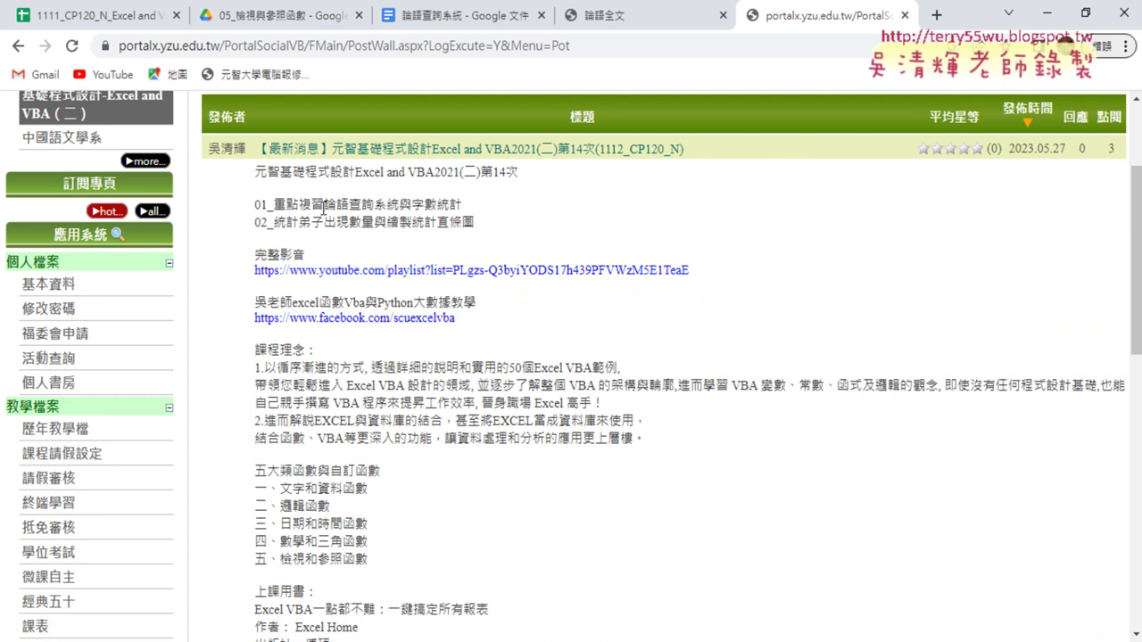
- Select the word 弟子 in the outline line 02_統計弟子出現數量與繪製統計直條圖
double_click(416, 204)
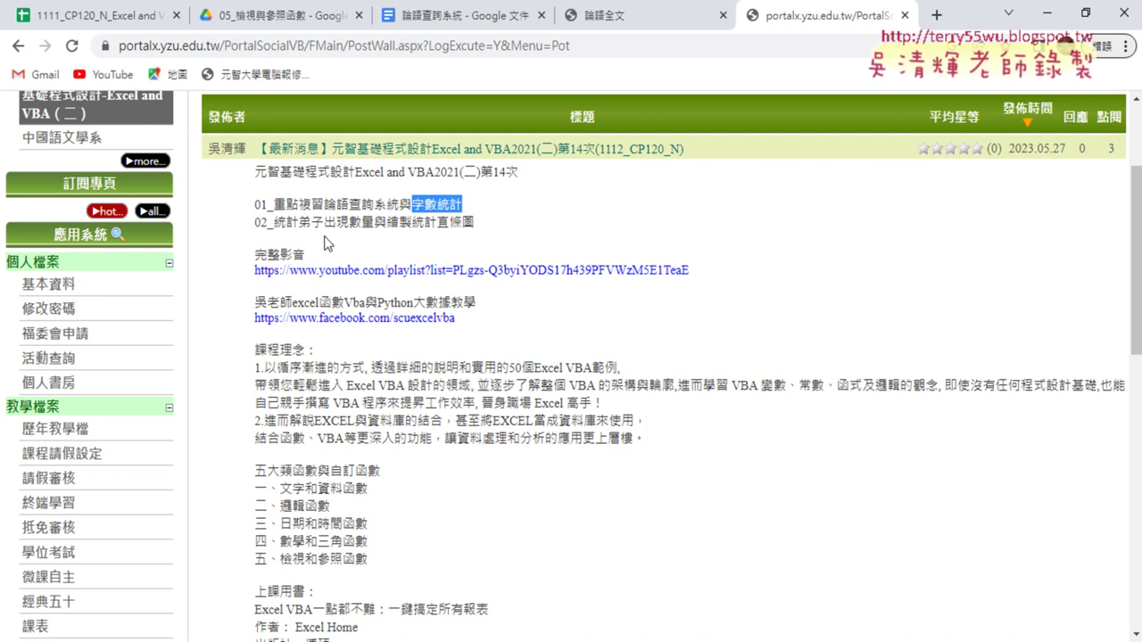
click(296, 228)
drag(297, 228, 324, 230)
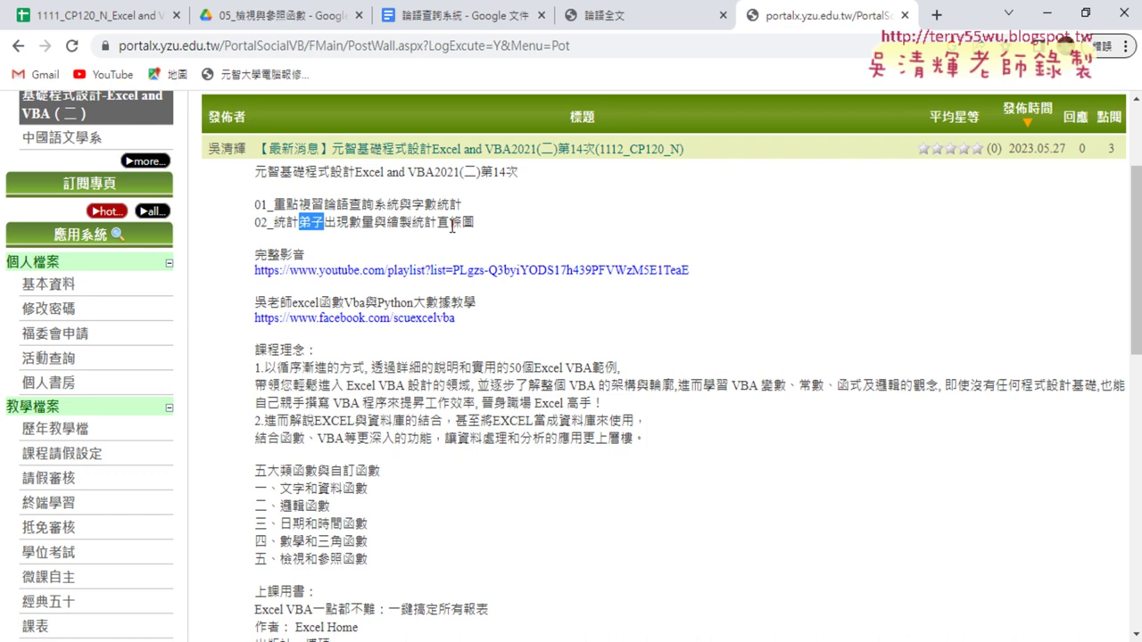
- Search Google for the selected word 弟子 in a new tab
right_click(310, 223)
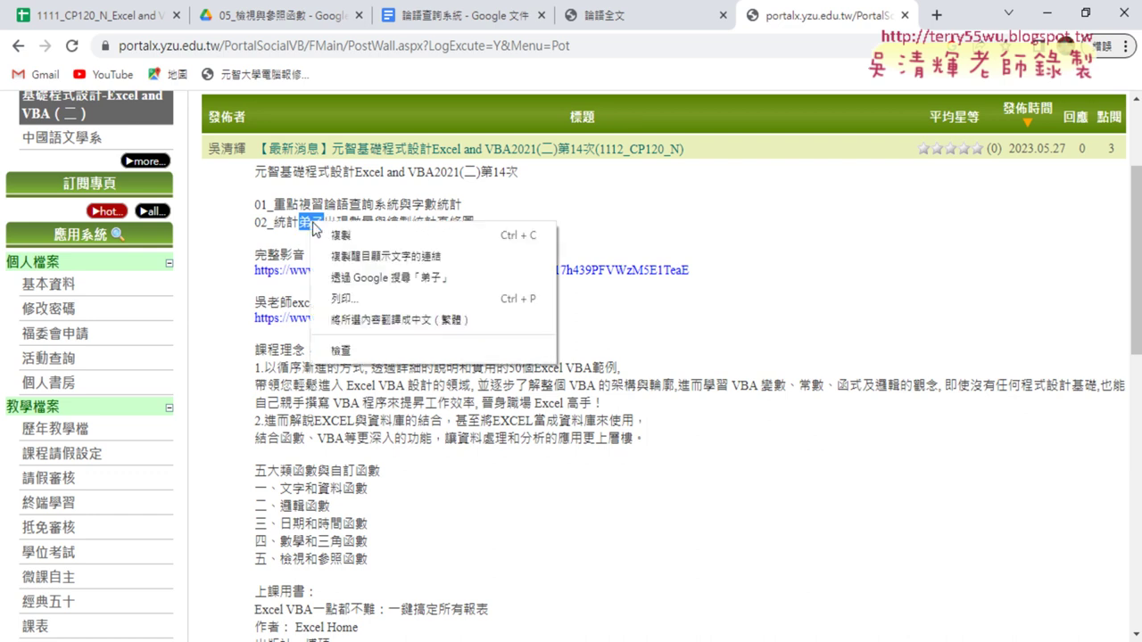
click(383, 273)
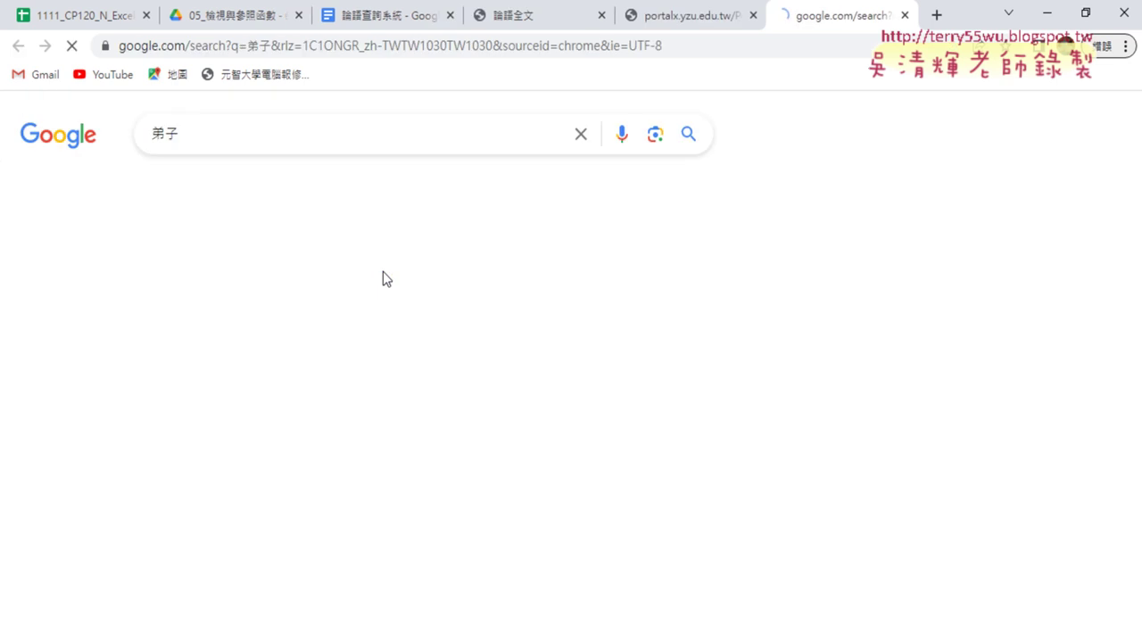
click(157, 135)
text(k)
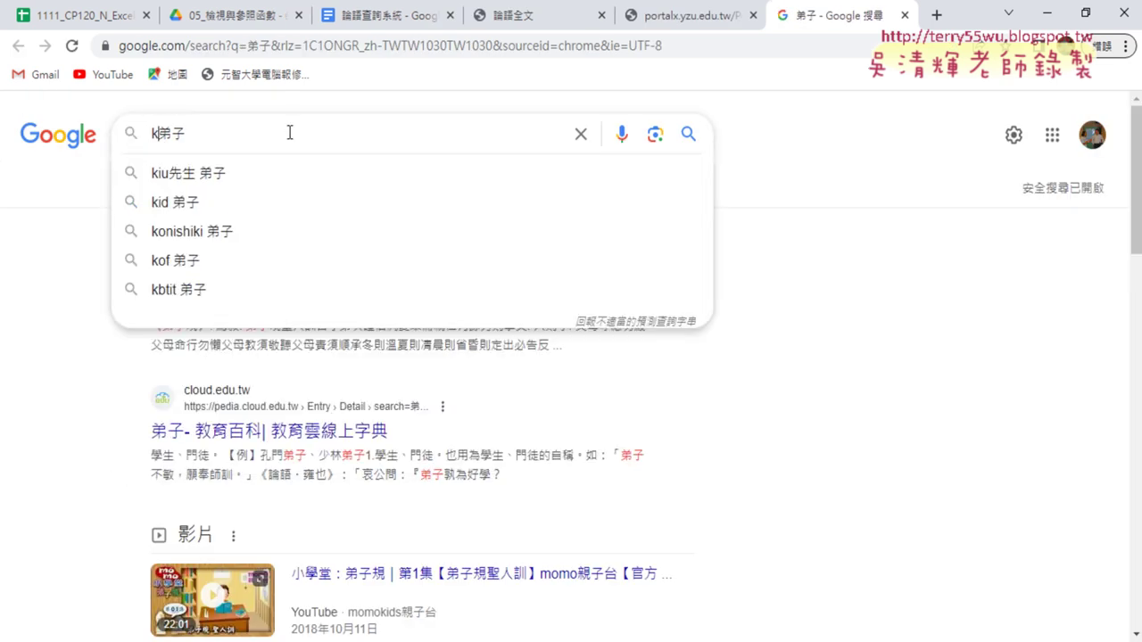
key(BackSpace)
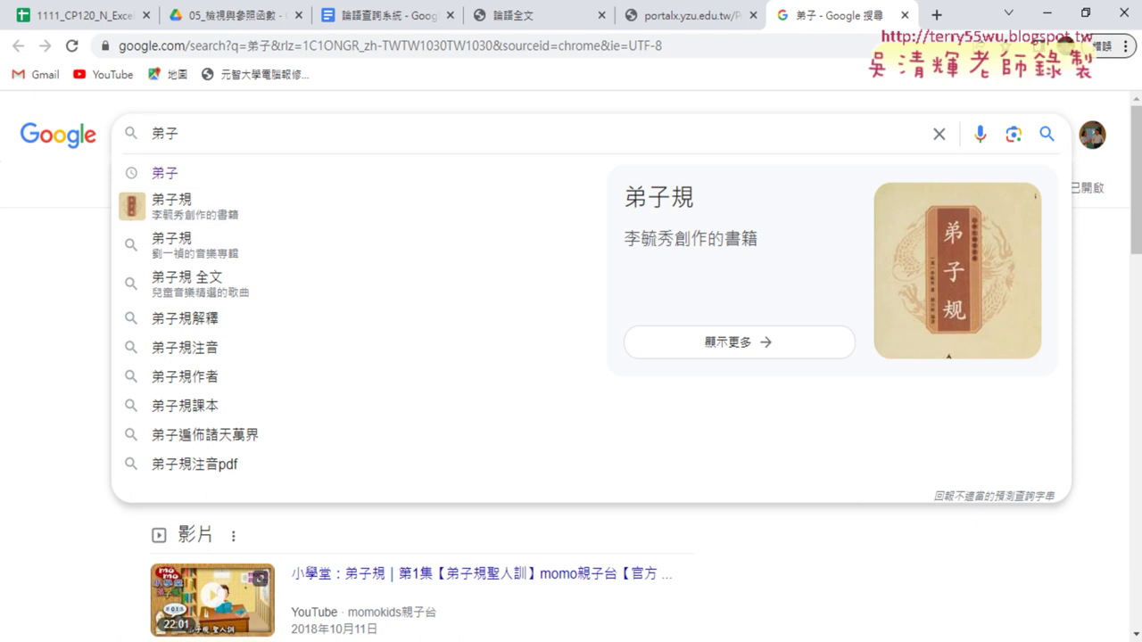
- Change the Bopomofo input method's key assignment to the 倚天注音 keyboard layout
right_click(981, 641)
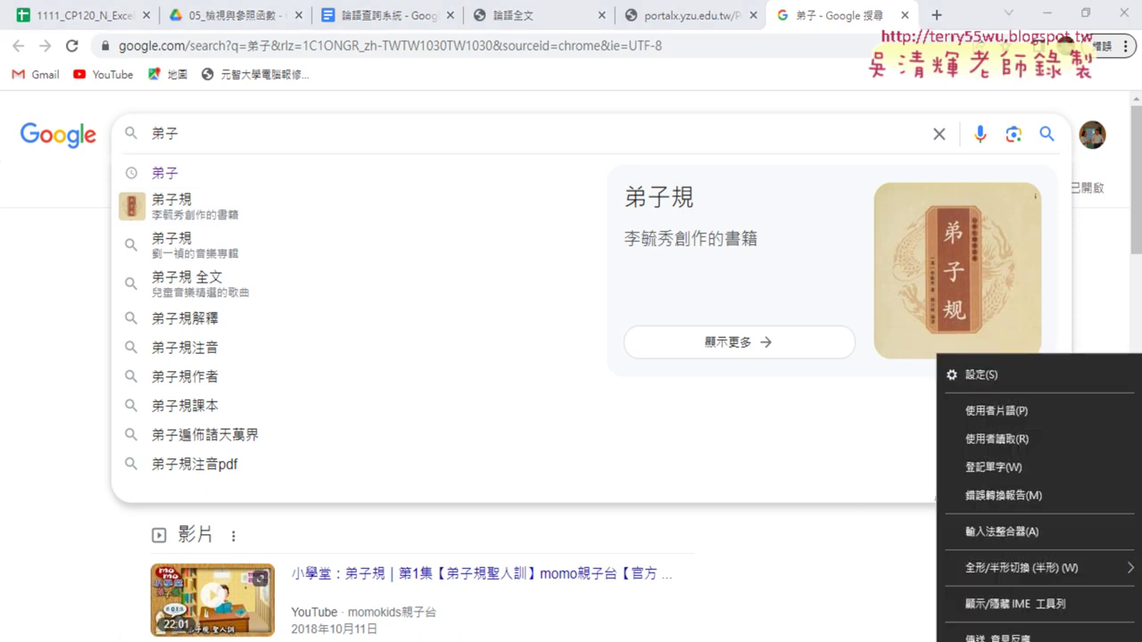
click(989, 377)
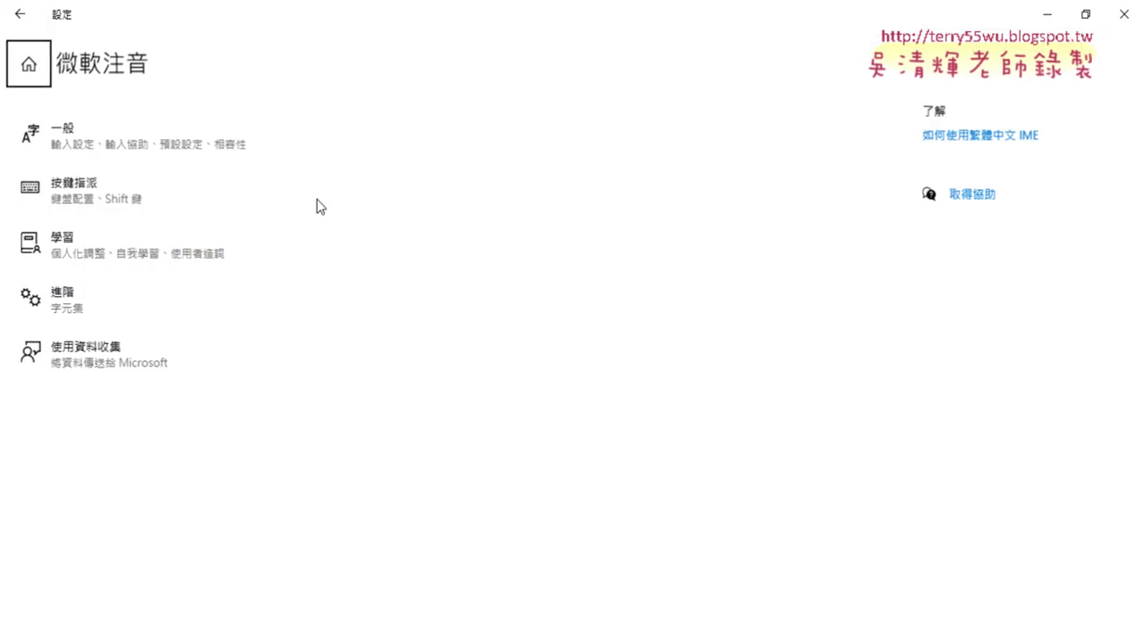
click(98, 183)
click(120, 188)
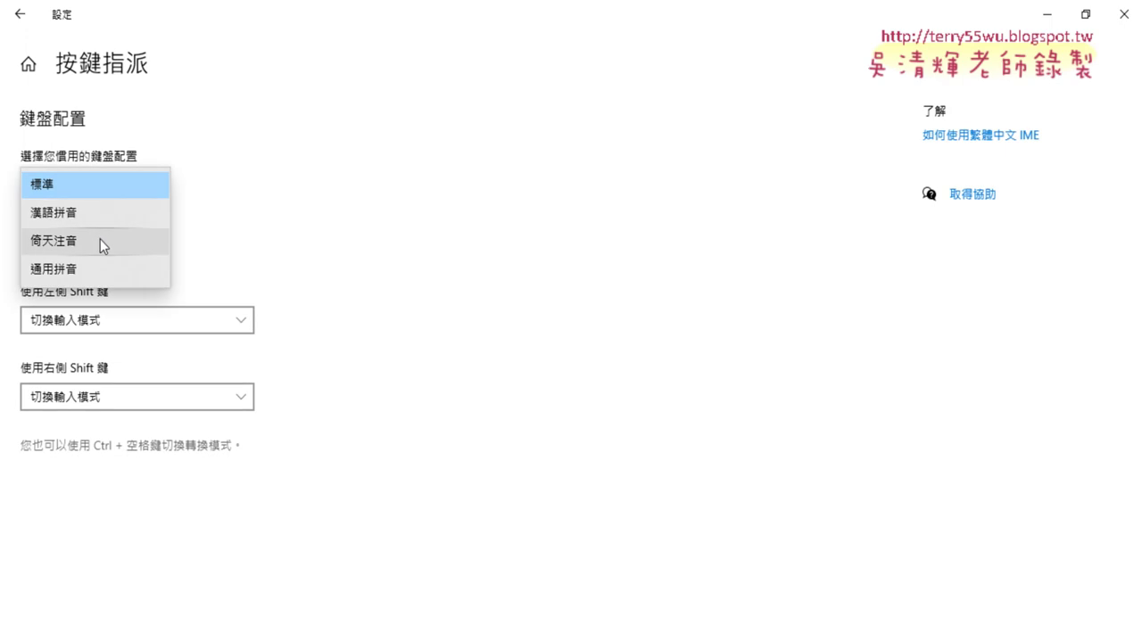
click(100, 241)
click(1124, 26)
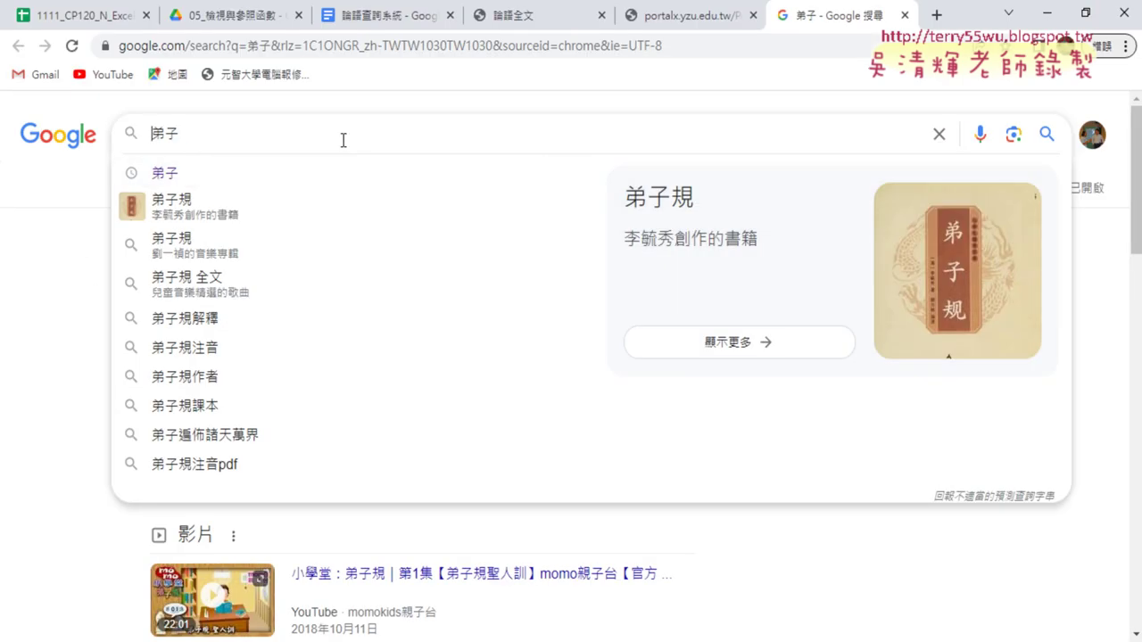
- Add 孔 before 弟子 to search 孔子 弟子, then open the 孔子弟子列表 - 維基百科 result
text(kx)
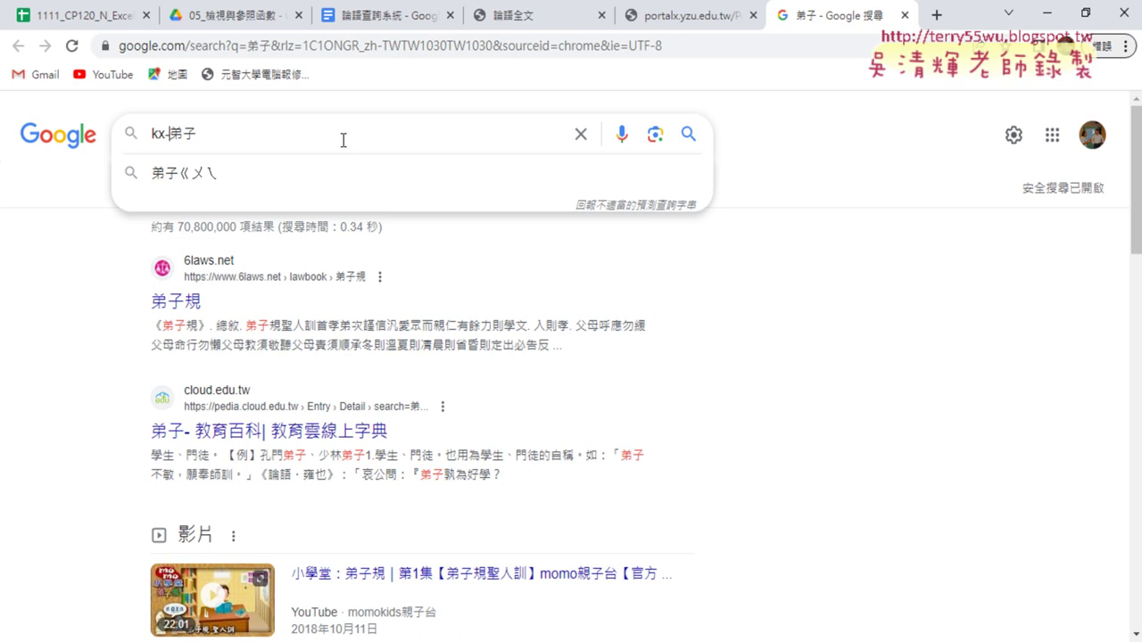
text(-3)
key(BackSpace)
key(BackSpace)
key(BackSpace)
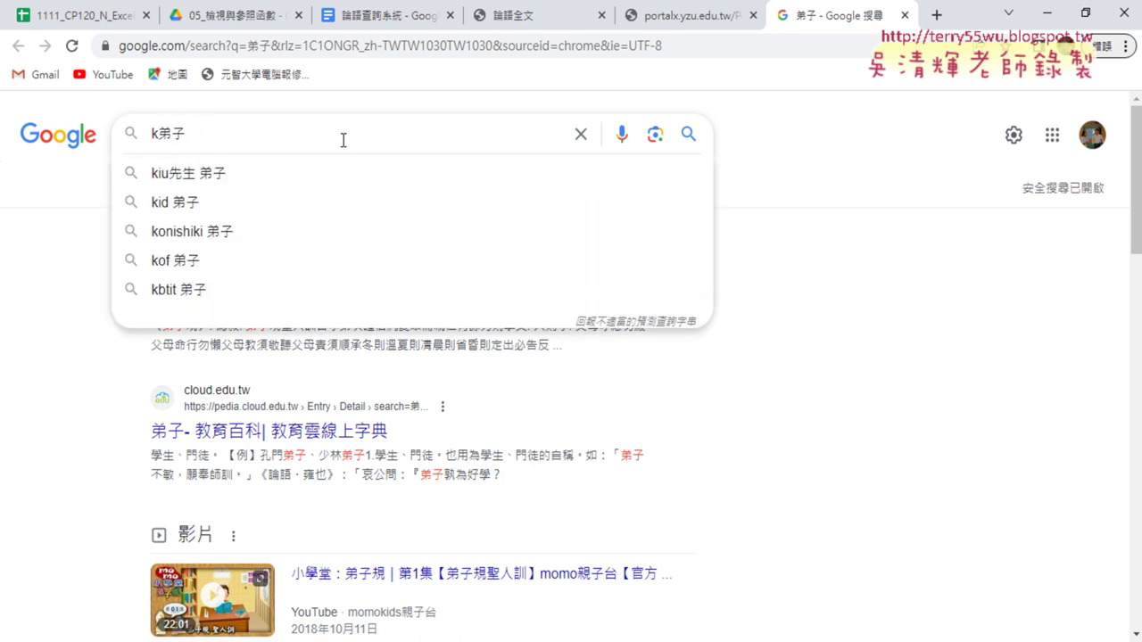
key(BackSpace)
text(ㄎㄨ)
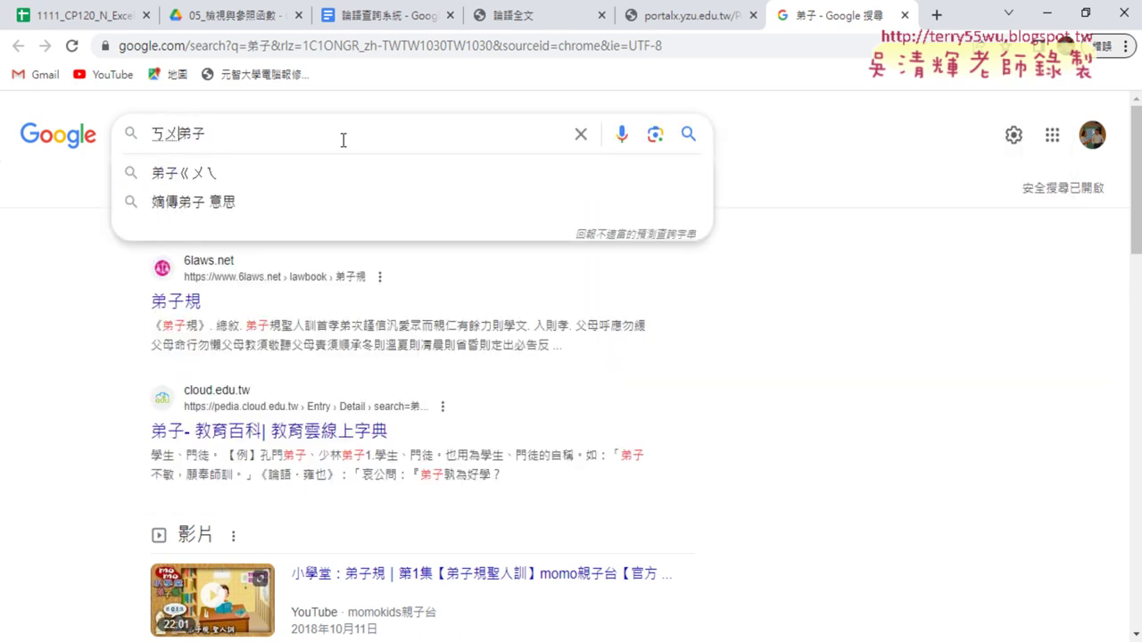
text(ㄥ3)
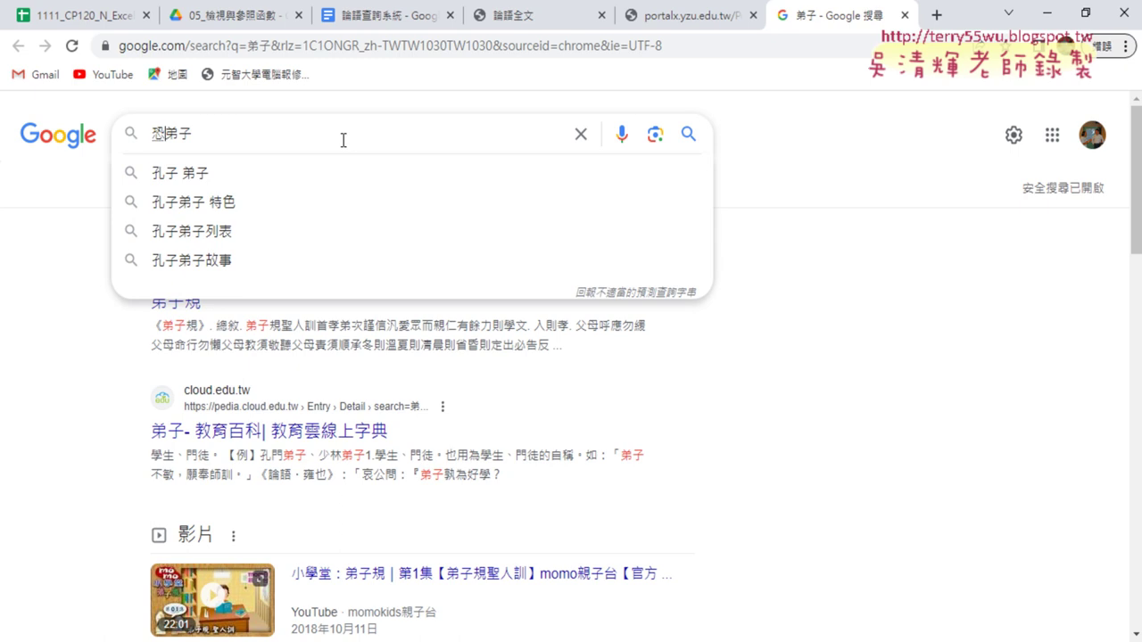
click(256, 175)
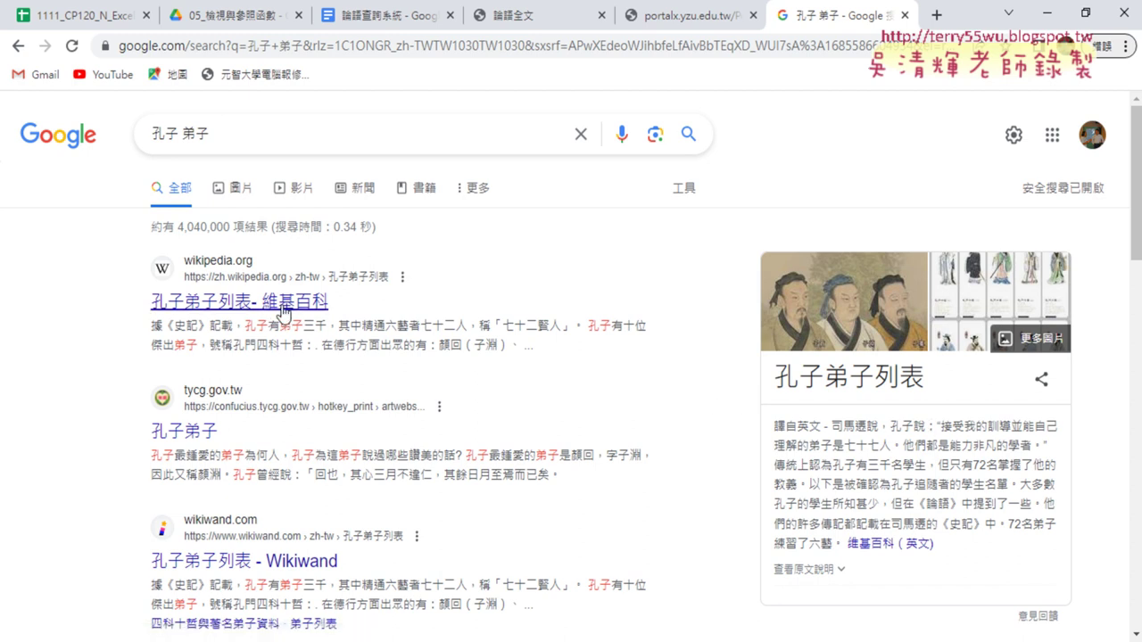
click(303, 303)
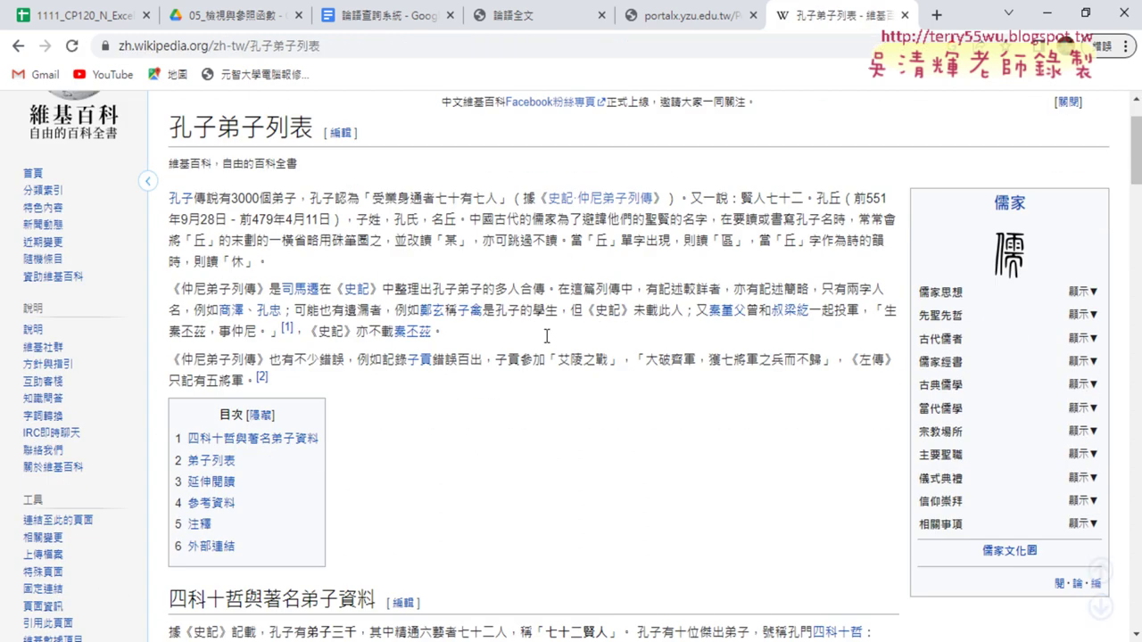
- Scroll to the 史記·仲尼弟子列傳 reference link and open it in a new tab
scroll(545, 335, down, 1)
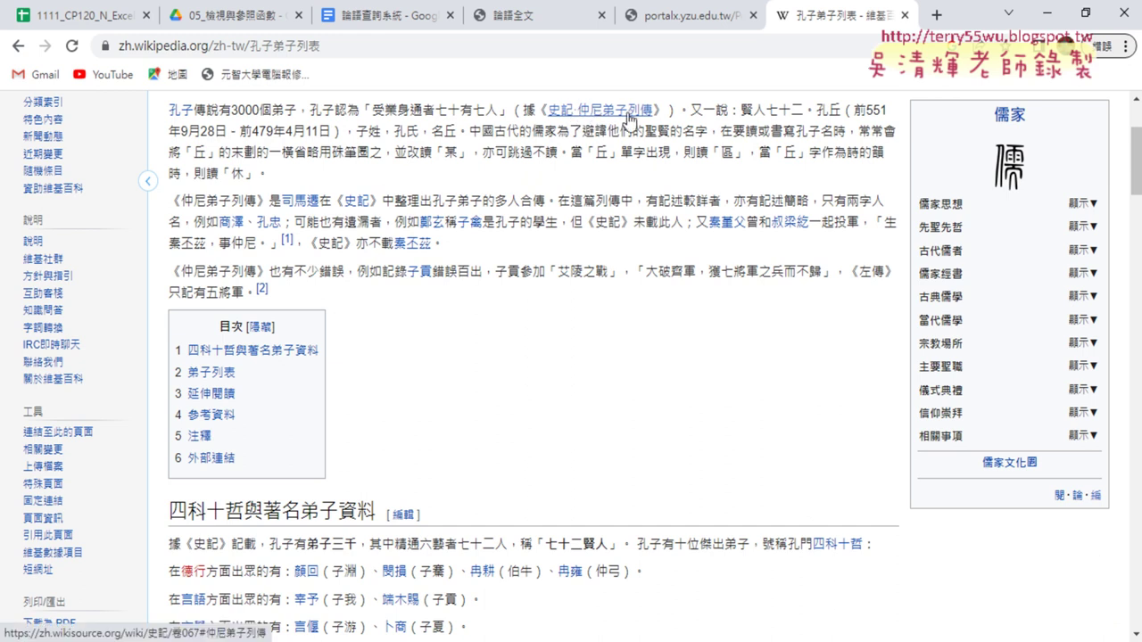
right_click(583, 117)
click(610, 130)
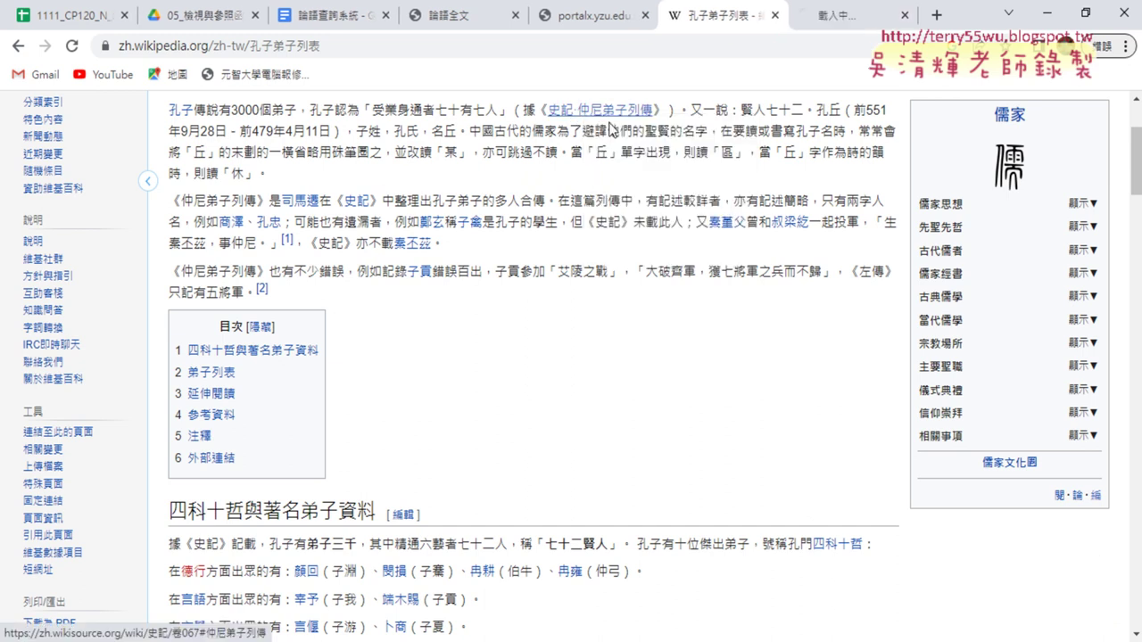
- On the 史記/卷067 page, look over the two lines of disciple names and the contents
click(848, 31)
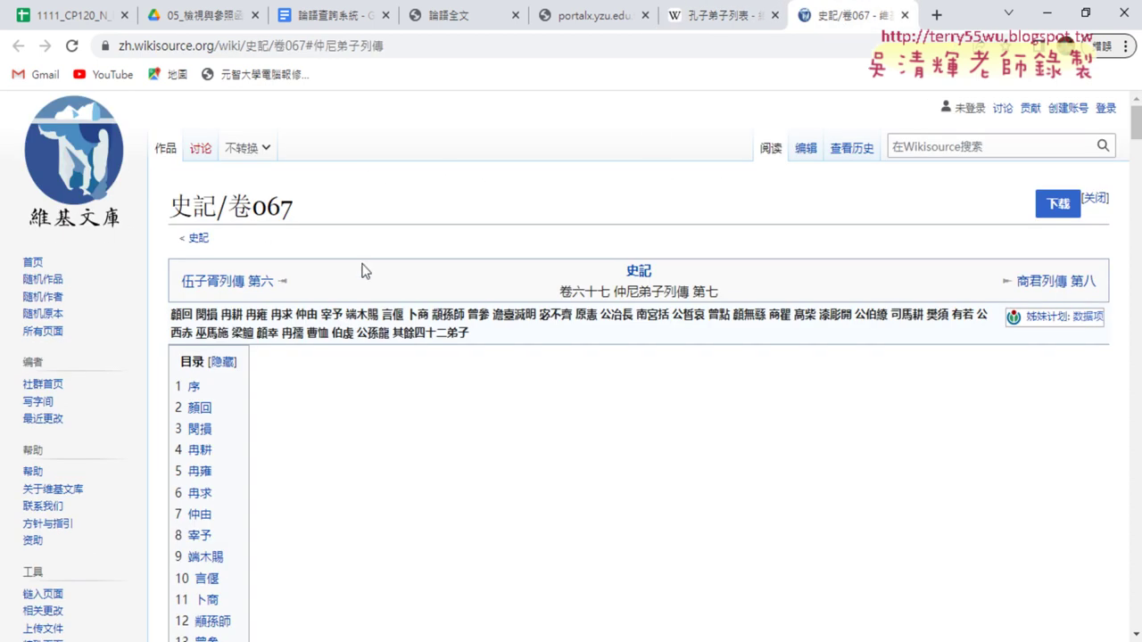
scroll(461, 281, down, 2)
scroll(294, 125, up, 1)
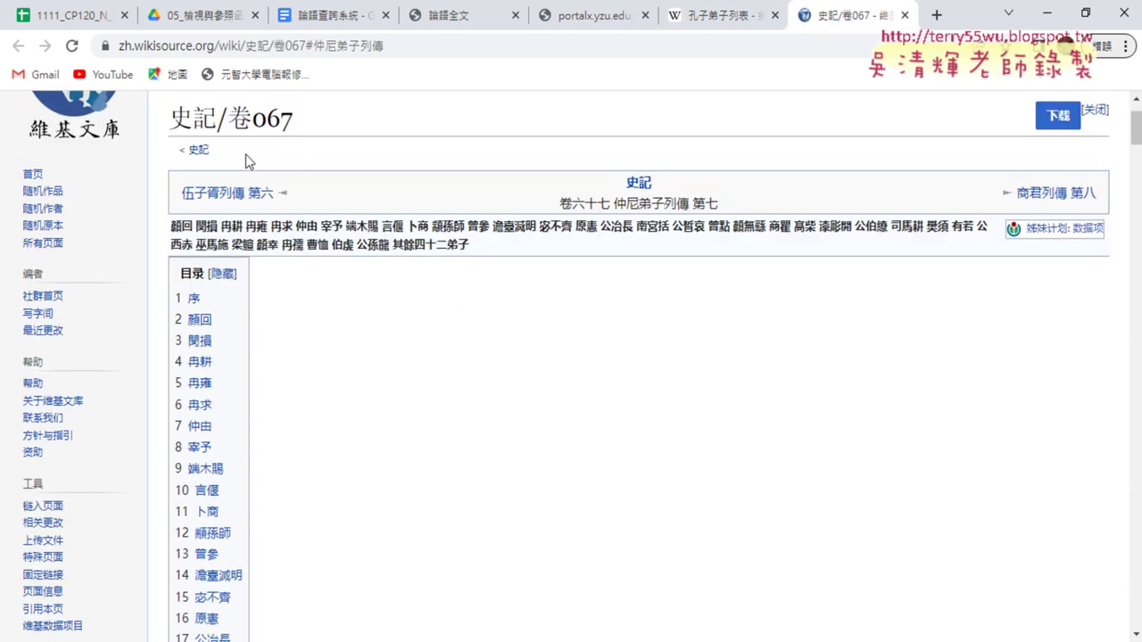
drag(169, 117, 324, 132)
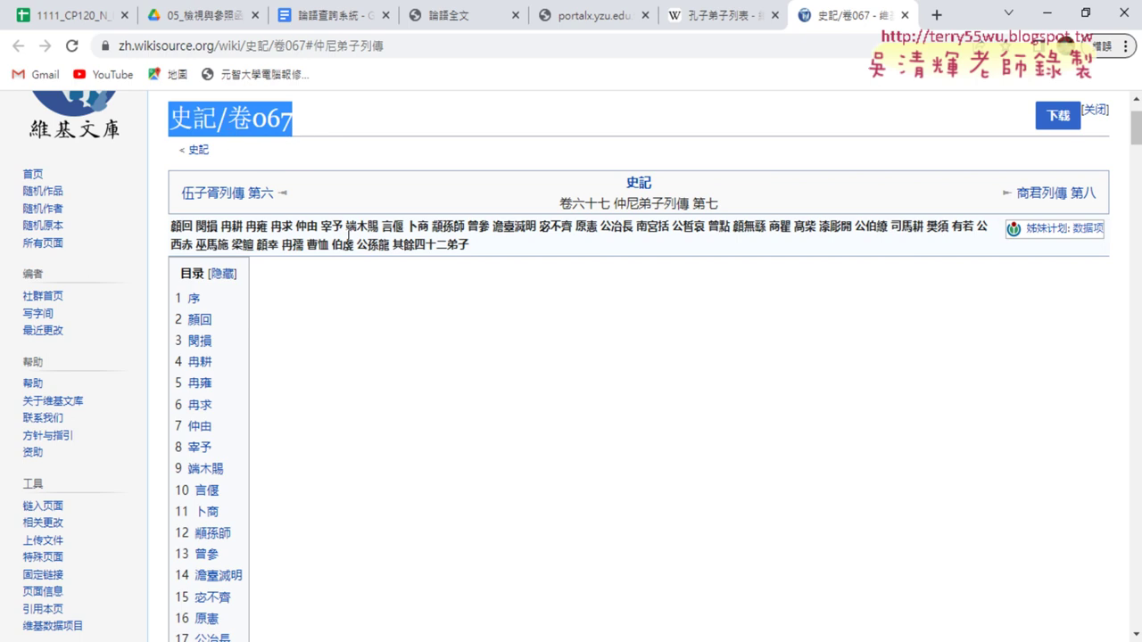
drag(493, 250, 172, 230)
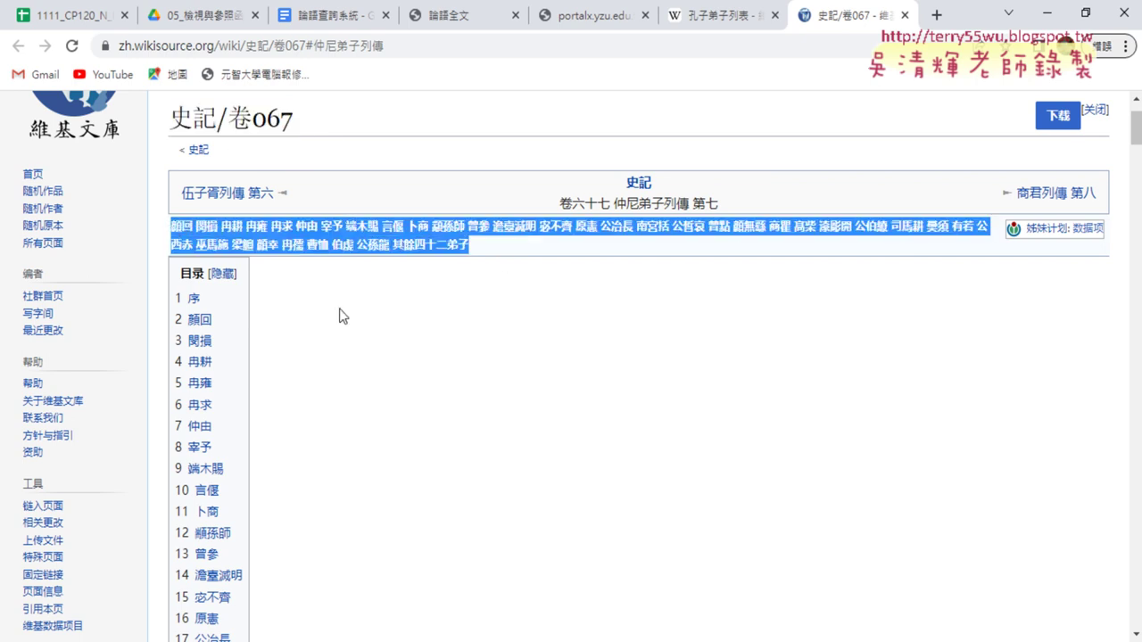
scroll(339, 316, down, 2)
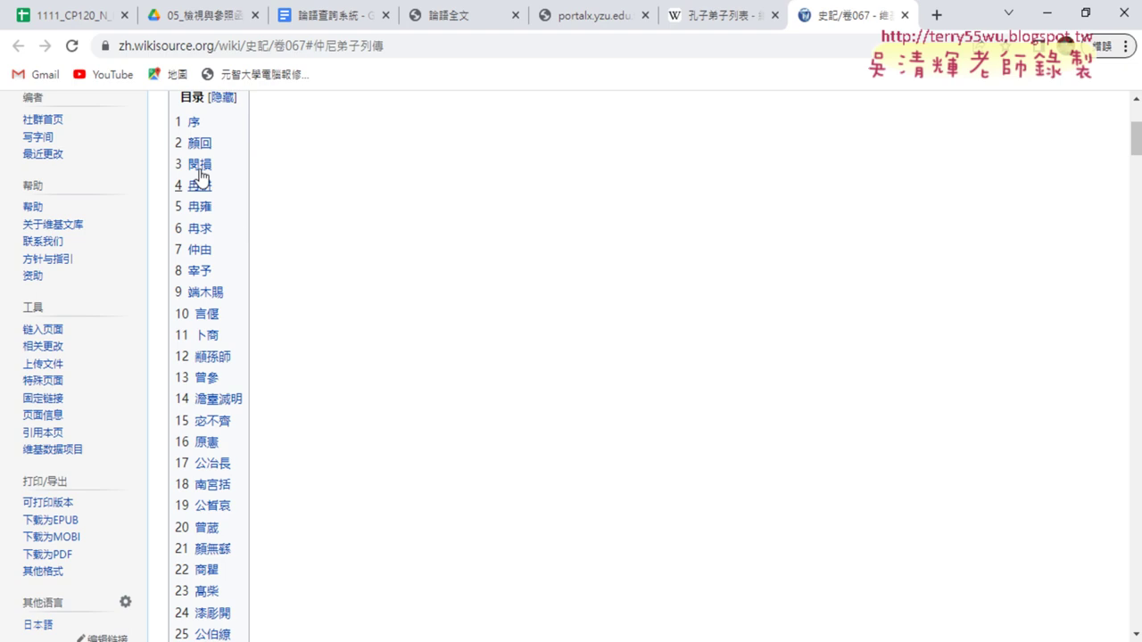
scroll(385, 342, down, 1)
scroll(385, 343, down, 1)
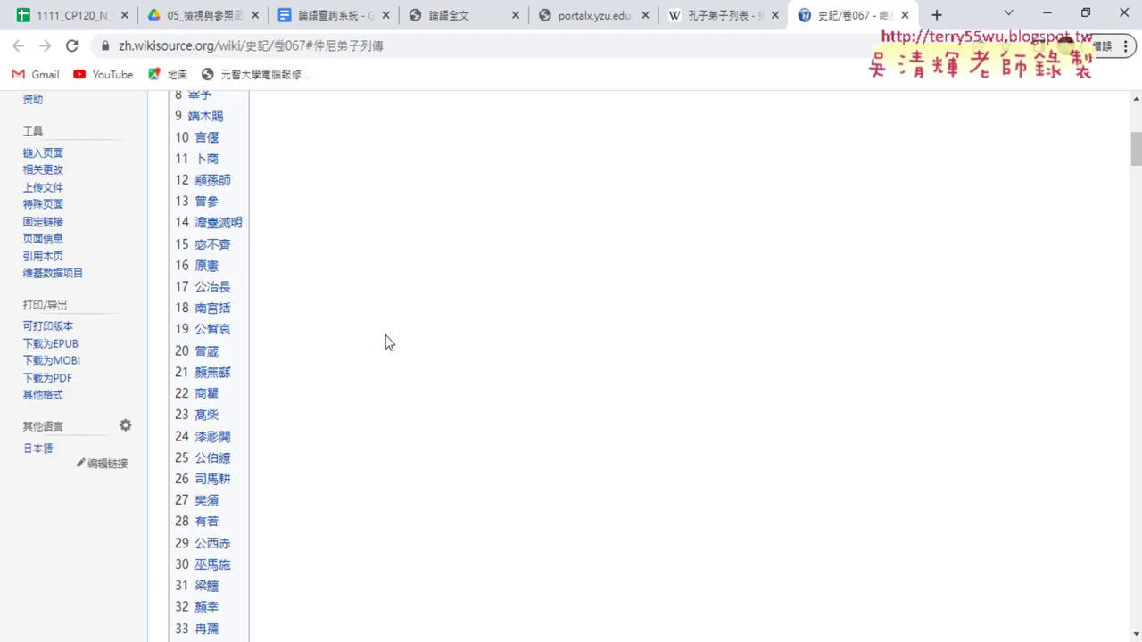
scroll(385, 342, down, 2)
scroll(387, 340, down, 1)
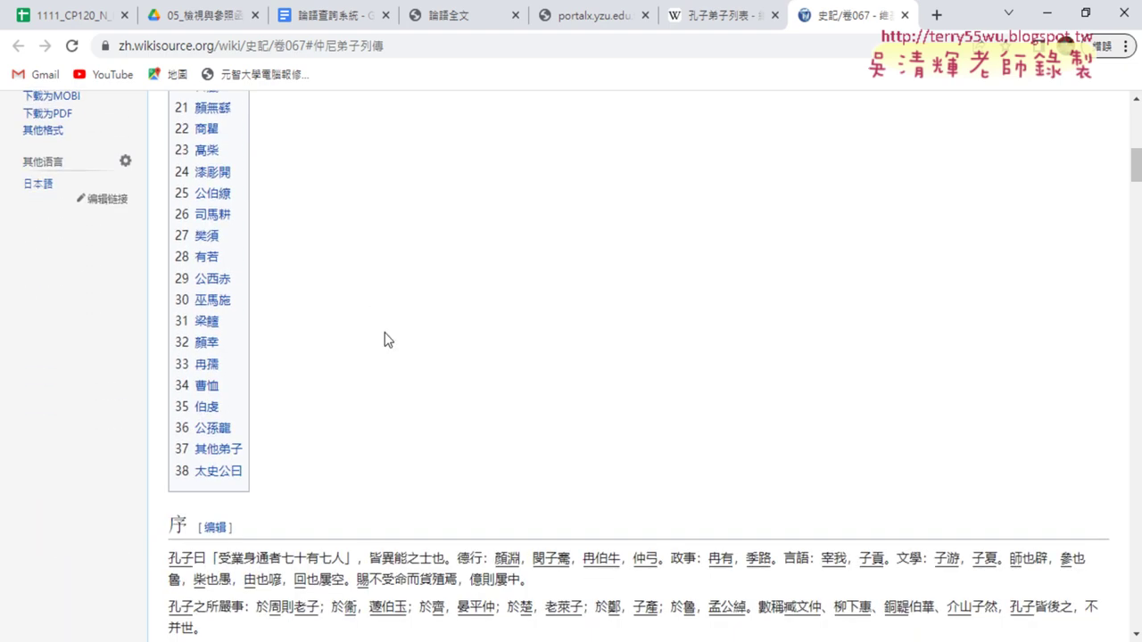
scroll(386, 339, up, 2)
scroll(385, 337, up, 2)
scroll(386, 335, up, 1)
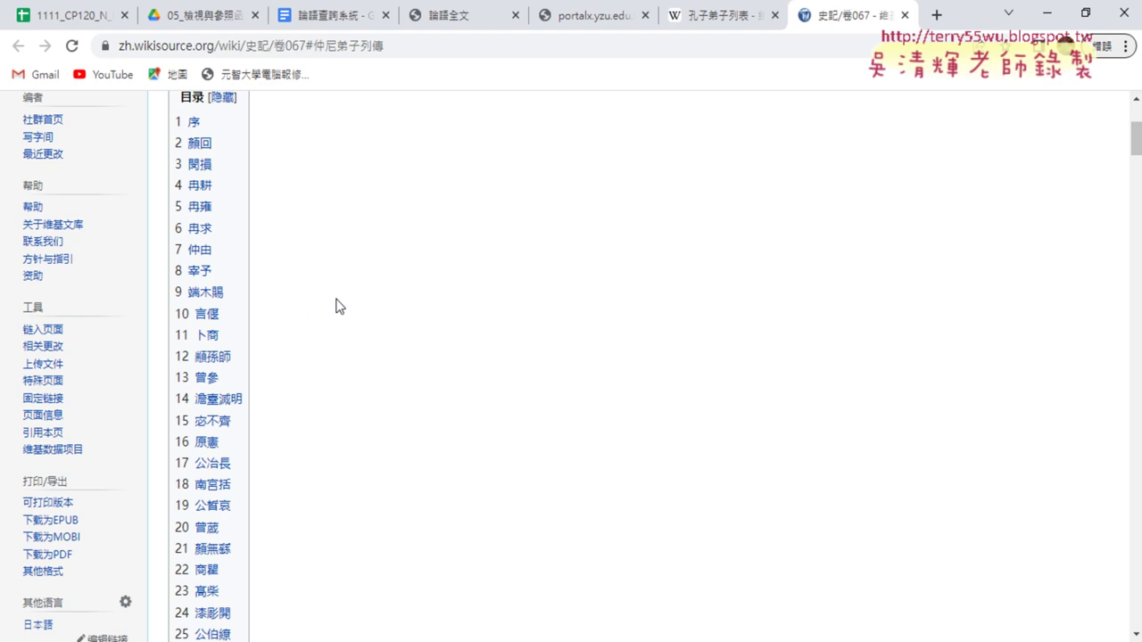
- Jump to the 9 端木賜 section from the table of contents
triple_click(212, 251)
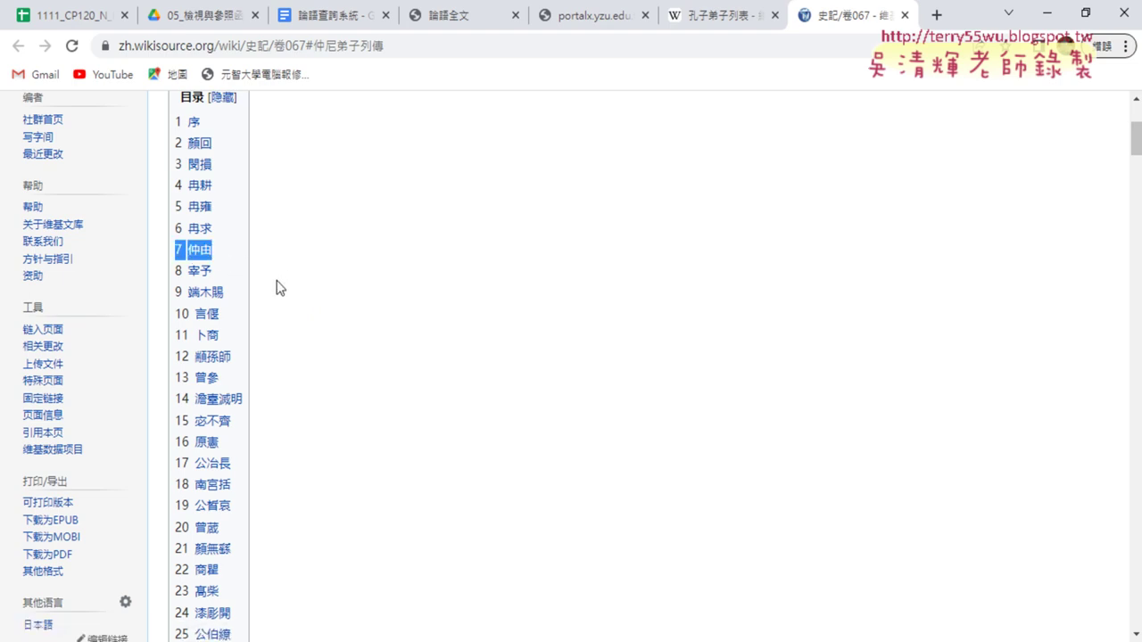
drag(175, 292, 223, 293)
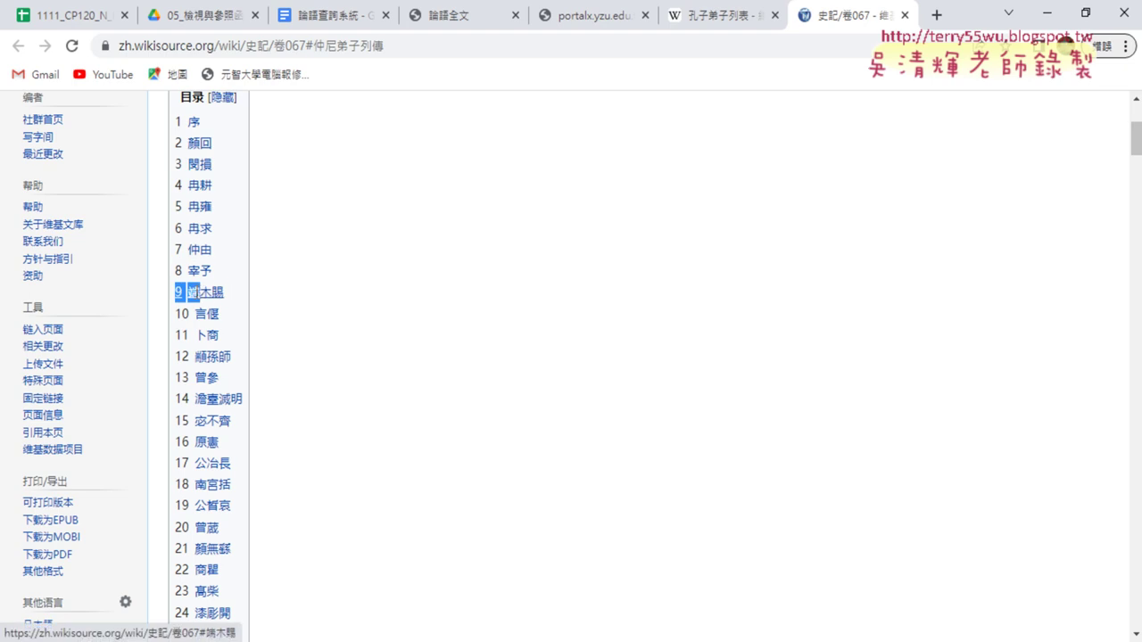
click(211, 296)
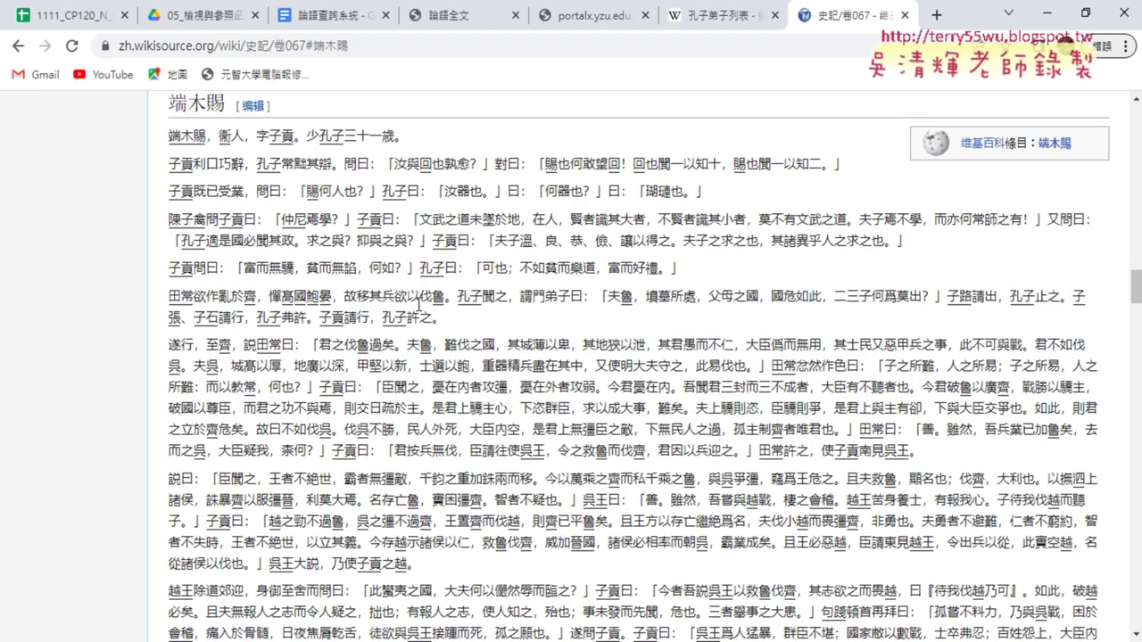
- Read the 端木賜 (子貢) biography down to the 言偃 heading, then revisit 端木賜
drag(296, 135, 269, 136)
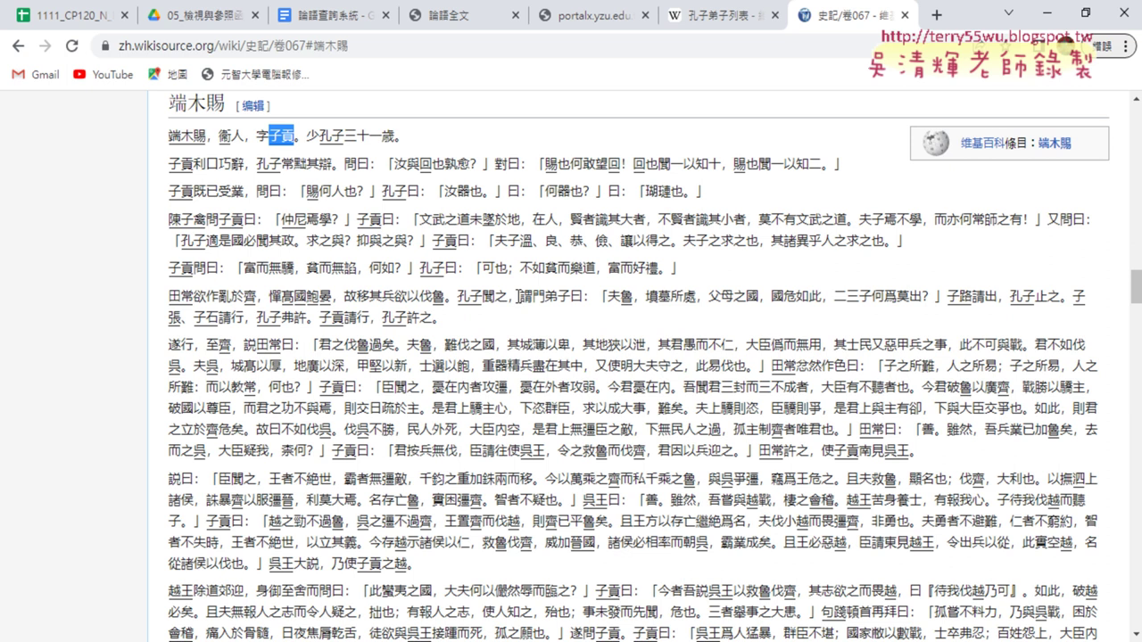
scroll(509, 297, down, 2)
scroll(506, 297, down, 2)
scroll(506, 300, down, 1)
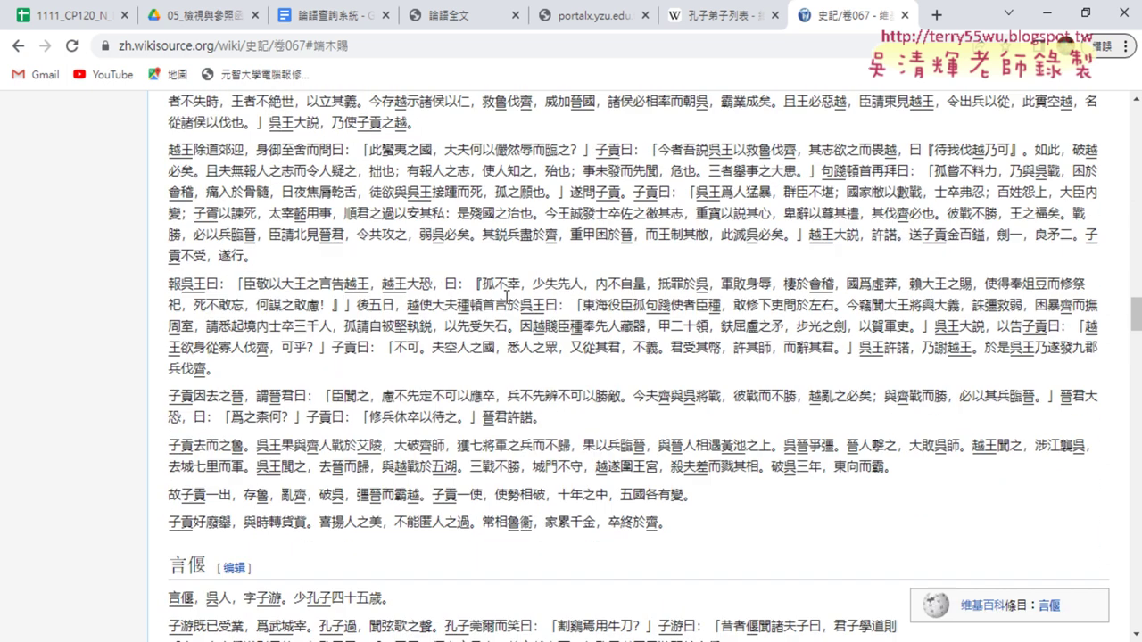
scroll(507, 302, down, 1)
scroll(505, 297, down, 2)
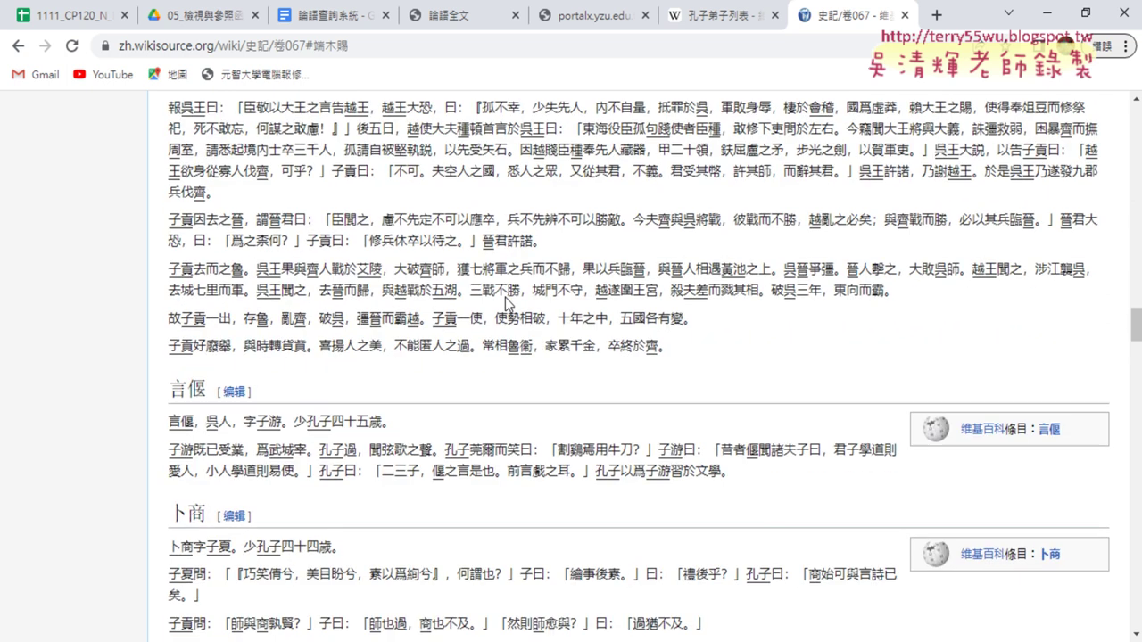
scroll(505, 297, down, 1)
scroll(504, 297, down, 1)
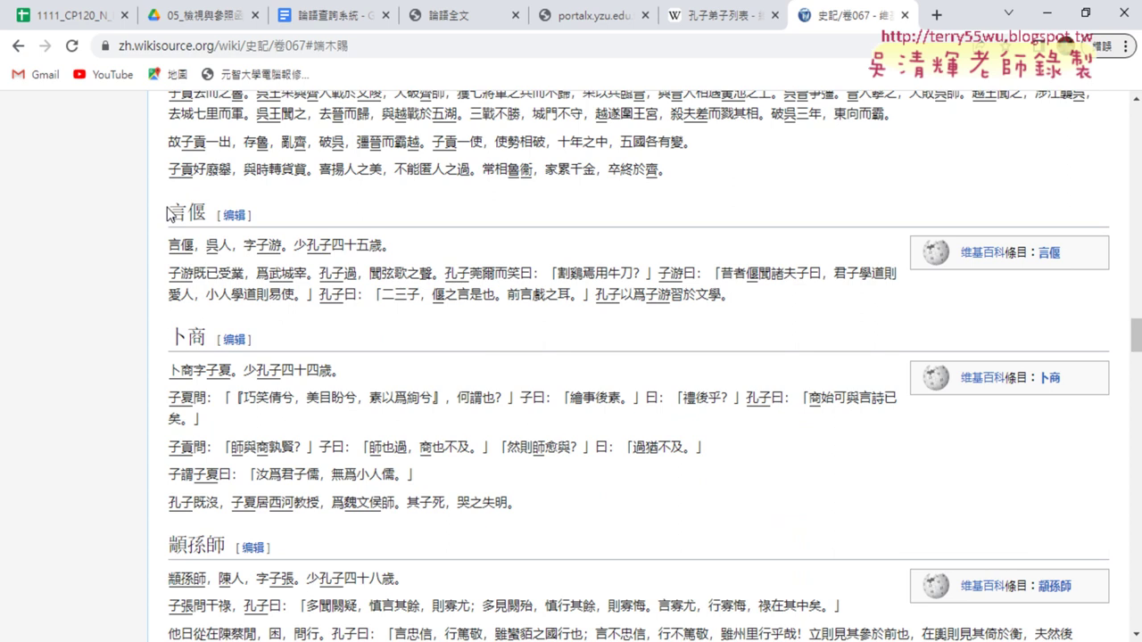
drag(169, 212, 206, 212)
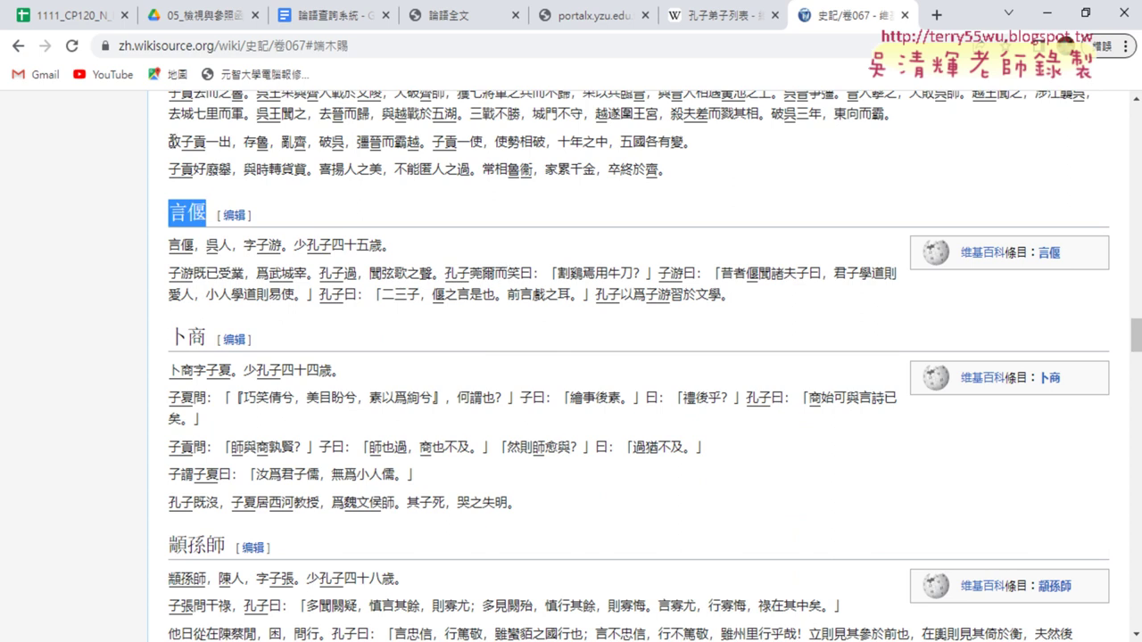
click(17, 45)
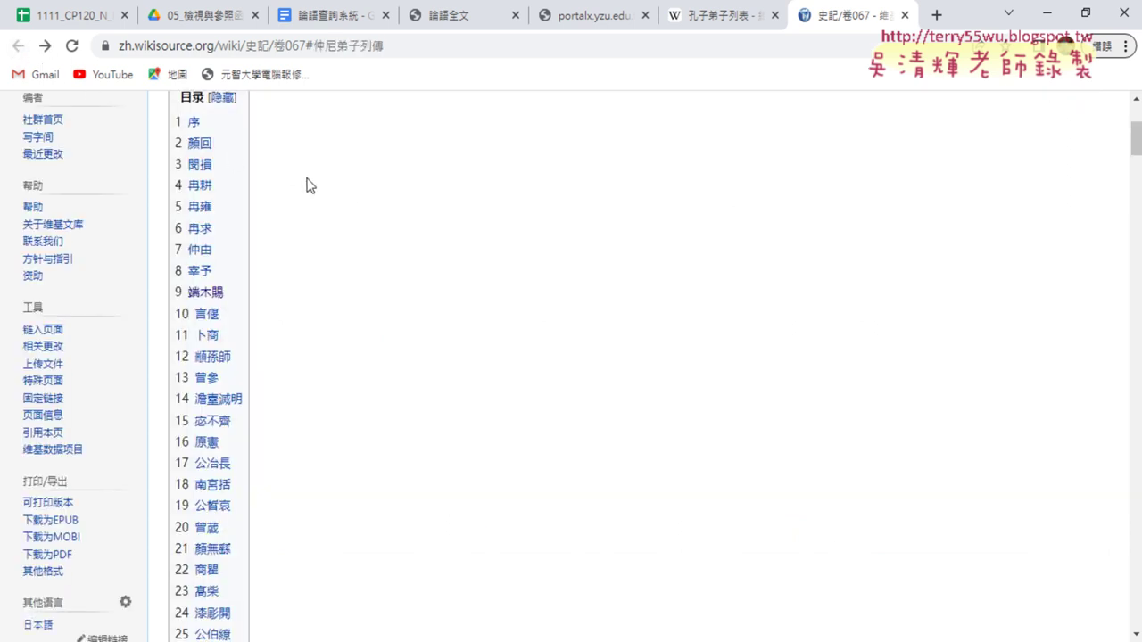
click(212, 293)
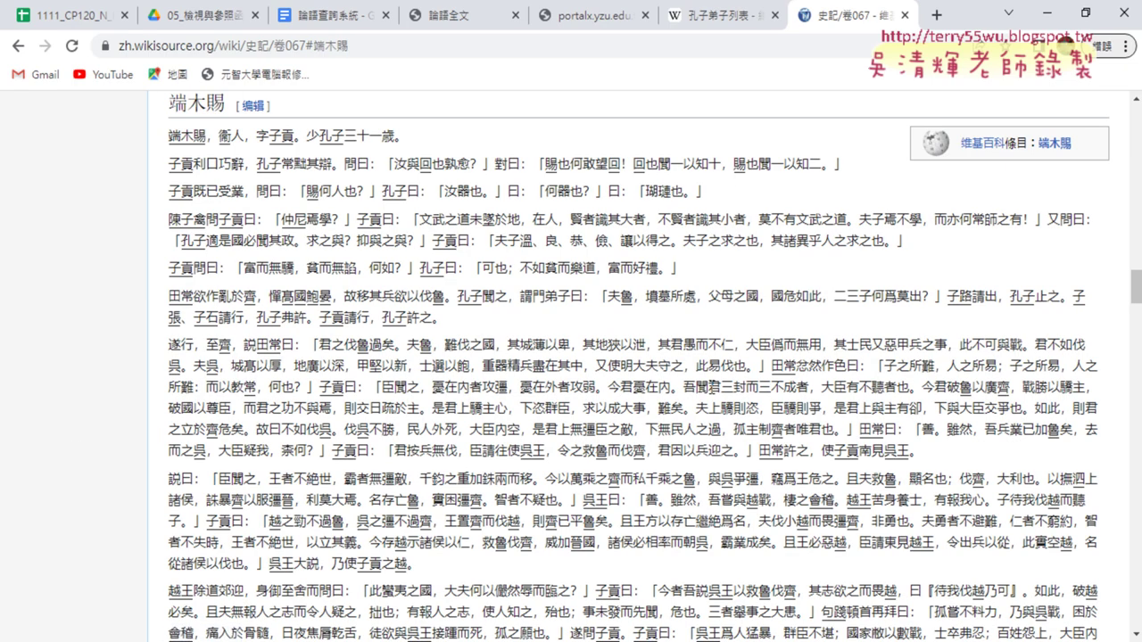
scroll(694, 360, down, 2)
- Read the 顏回 biography, noting 不幸短命死矣 and 魯人也, then return to Wikipedia's 孔子弟子列表
click(18, 46)
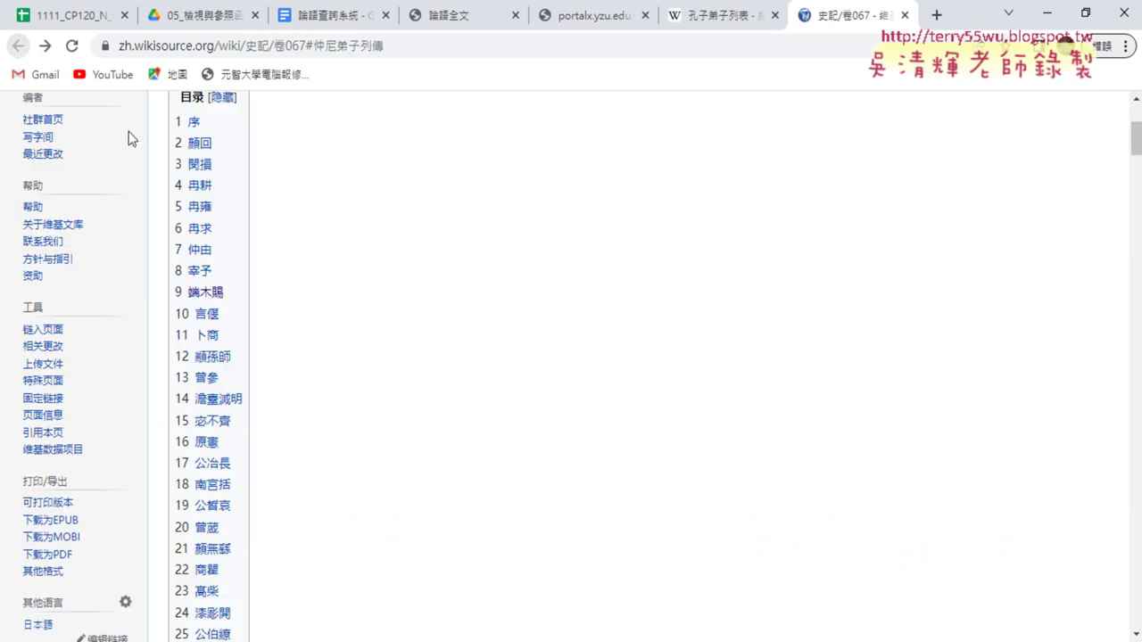
click(198, 147)
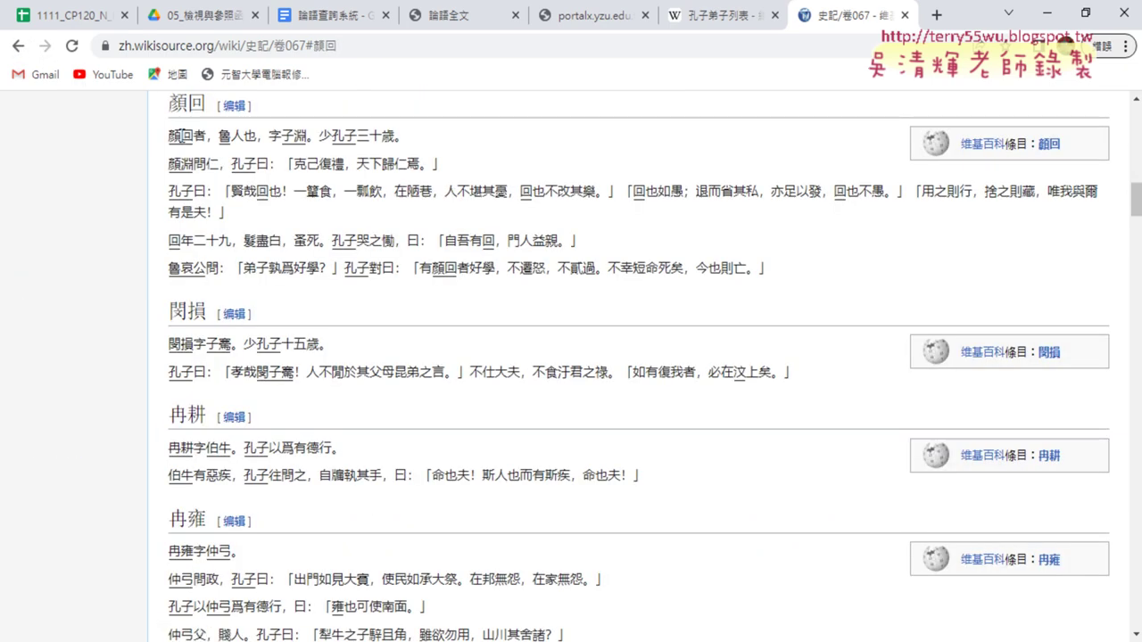
drag(169, 135, 801, 272)
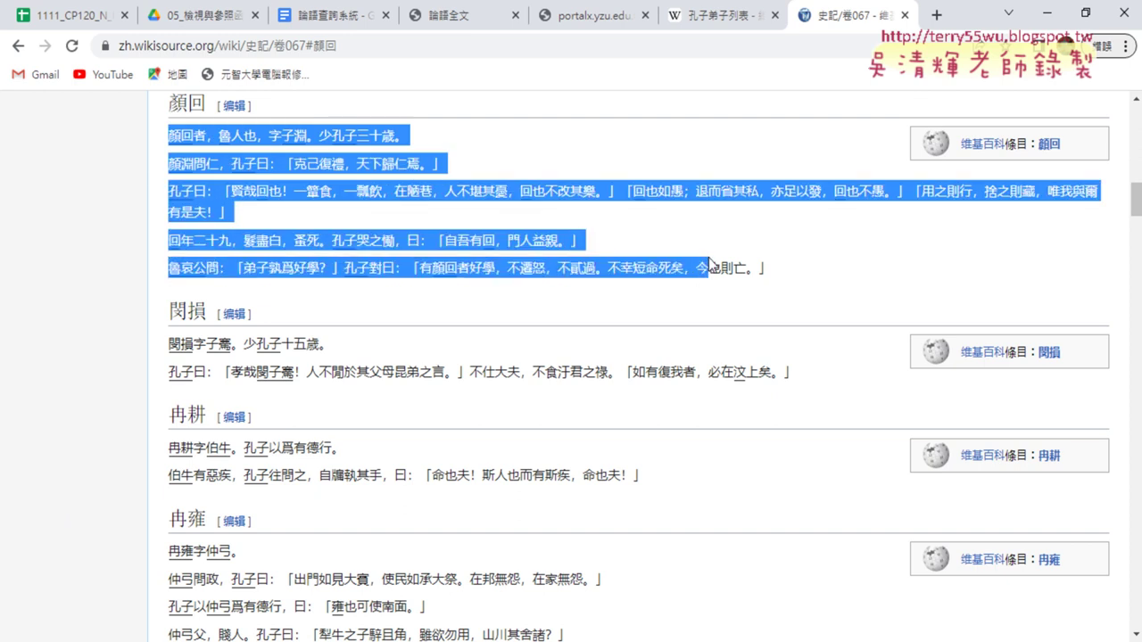
click(801, 272)
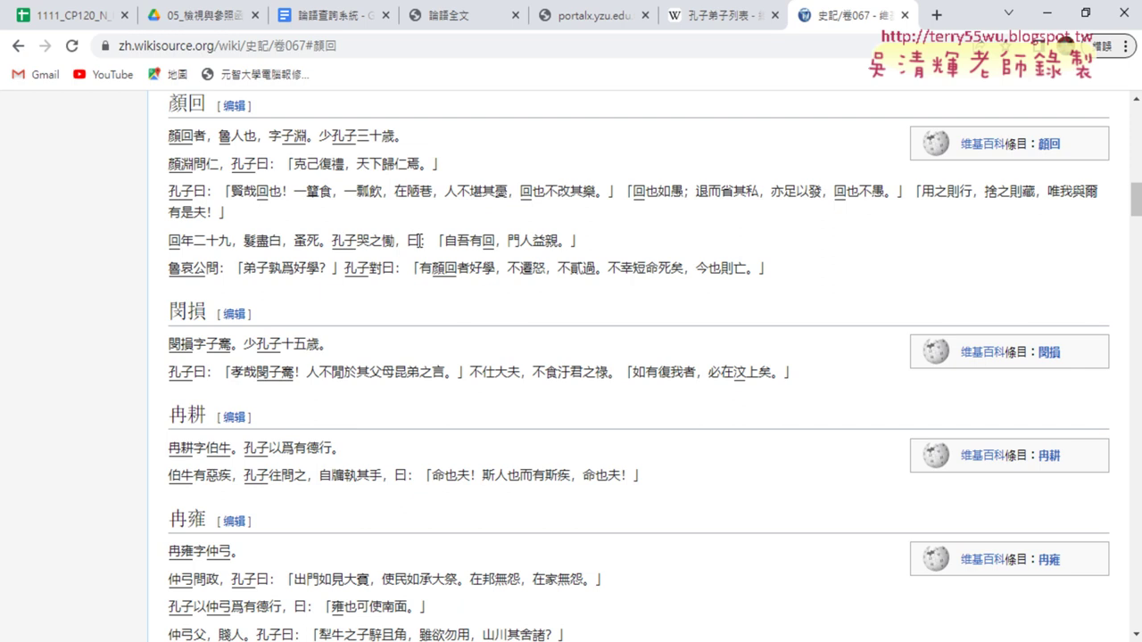
drag(608, 268, 683, 273)
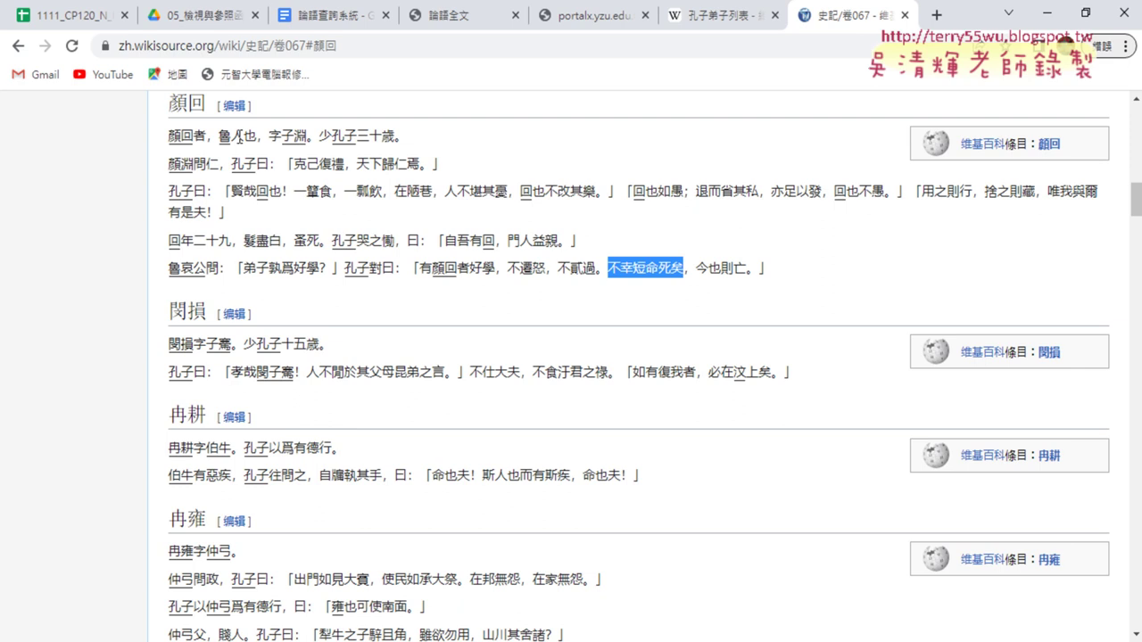
drag(257, 135, 218, 136)
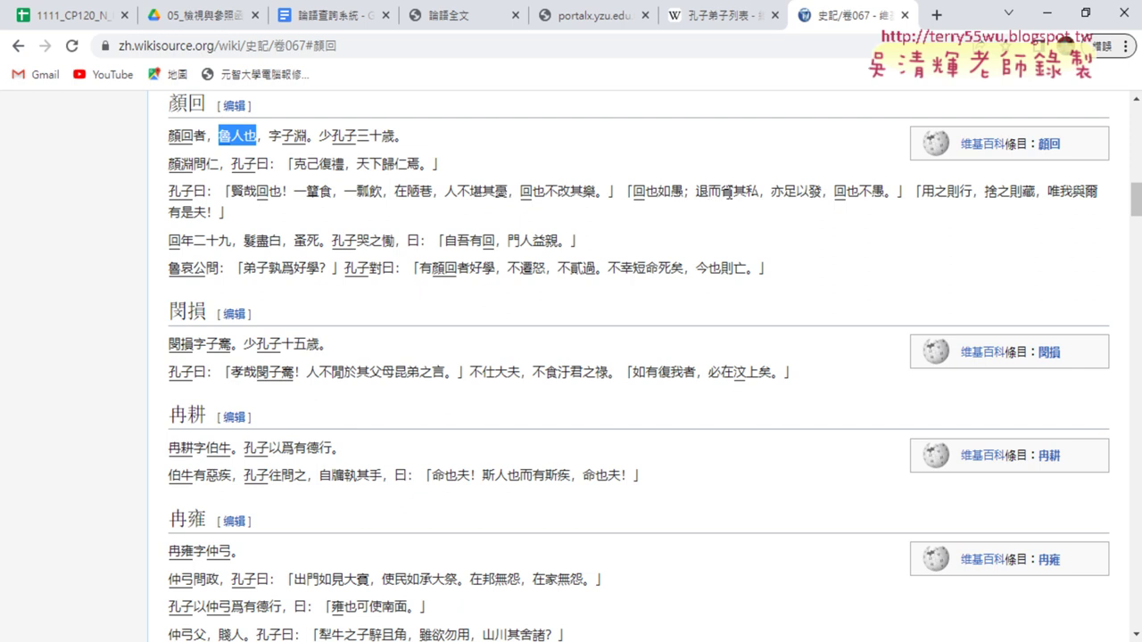
click(20, 47)
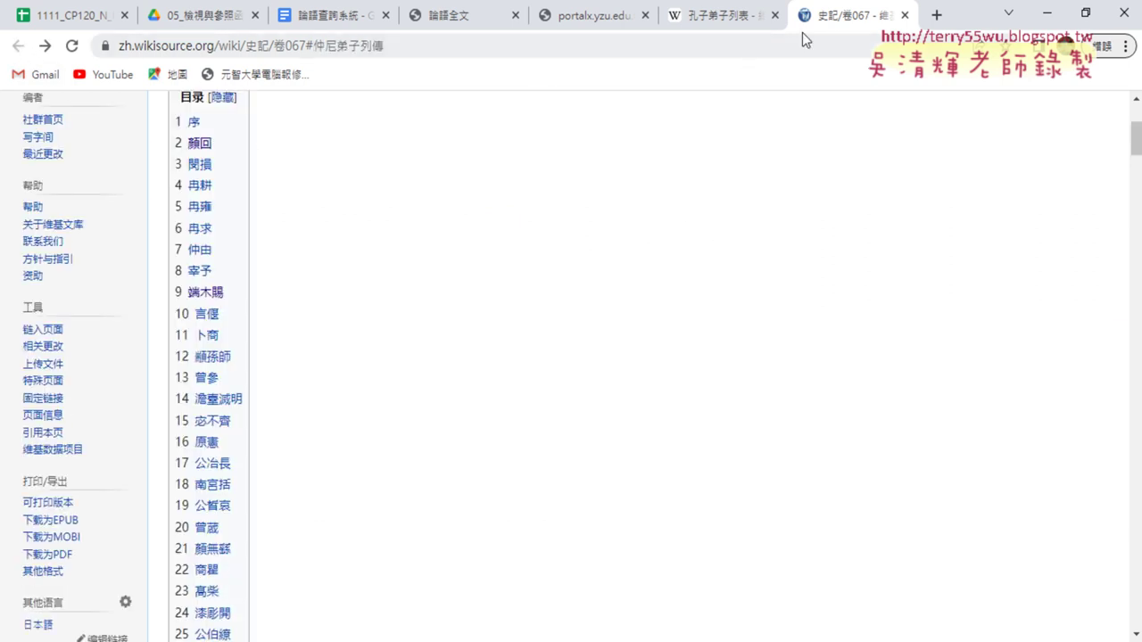
click(722, 16)
scroll(574, 346, down, 3)
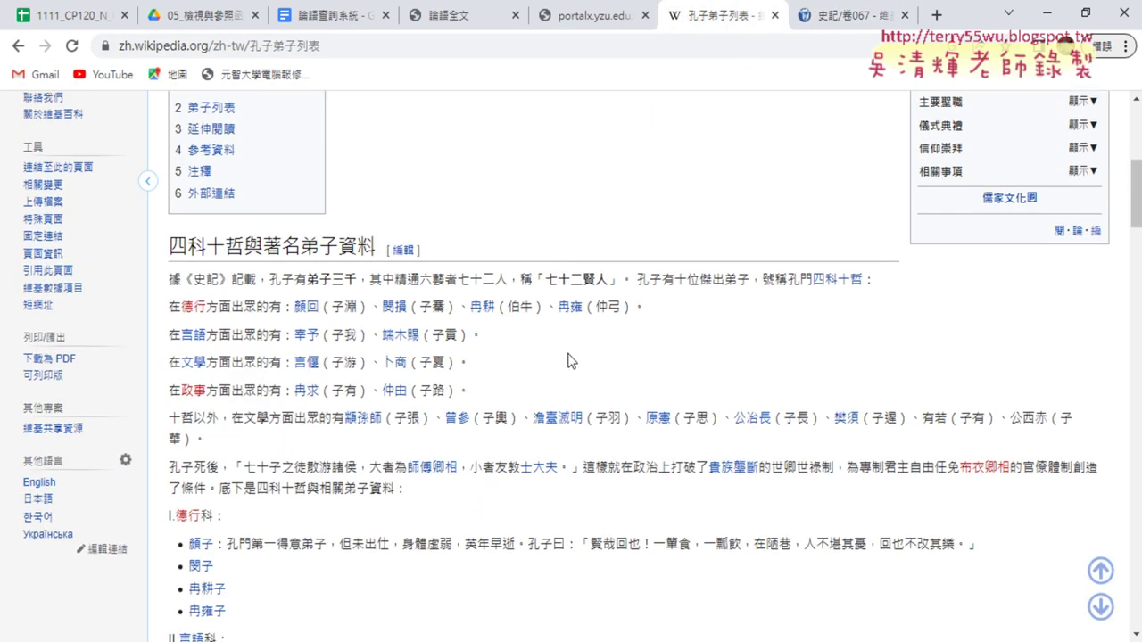
- Highlight the 四科十哲 lines listing the ten disciples, then return to the YZU portal tab
drag(490, 398, 168, 279)
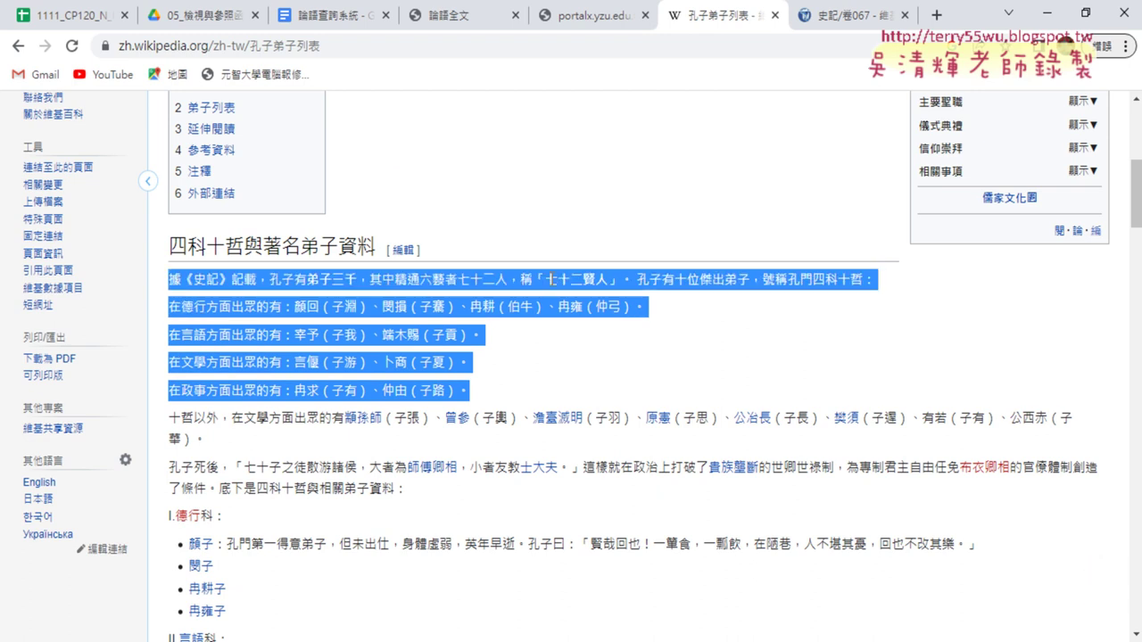
click(536, 328)
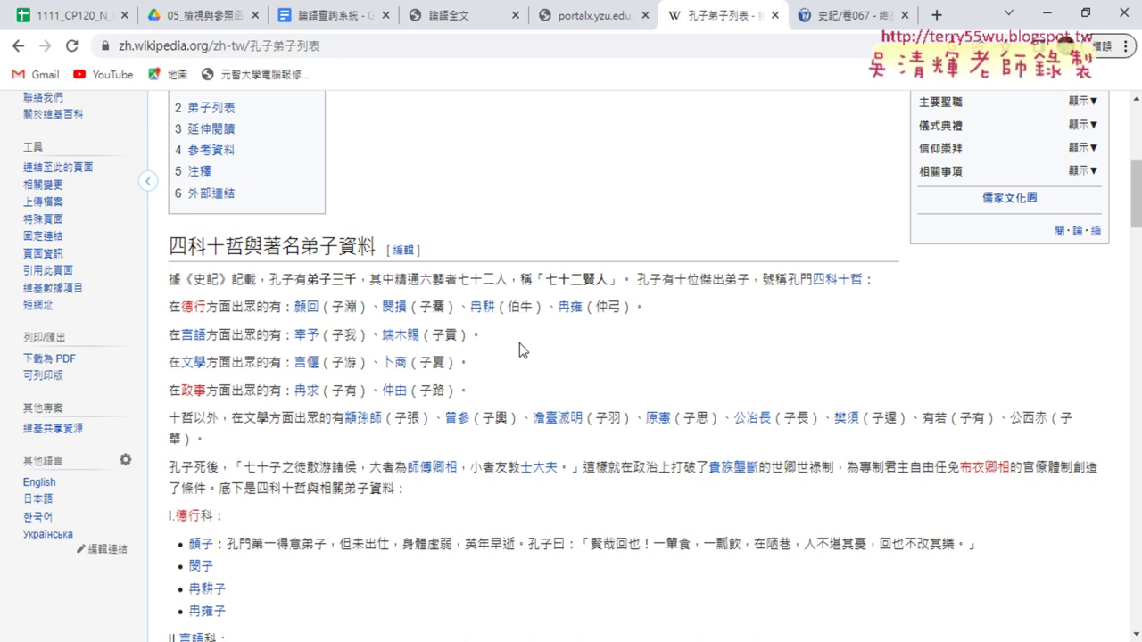
key(ctrl+shift+Tab)
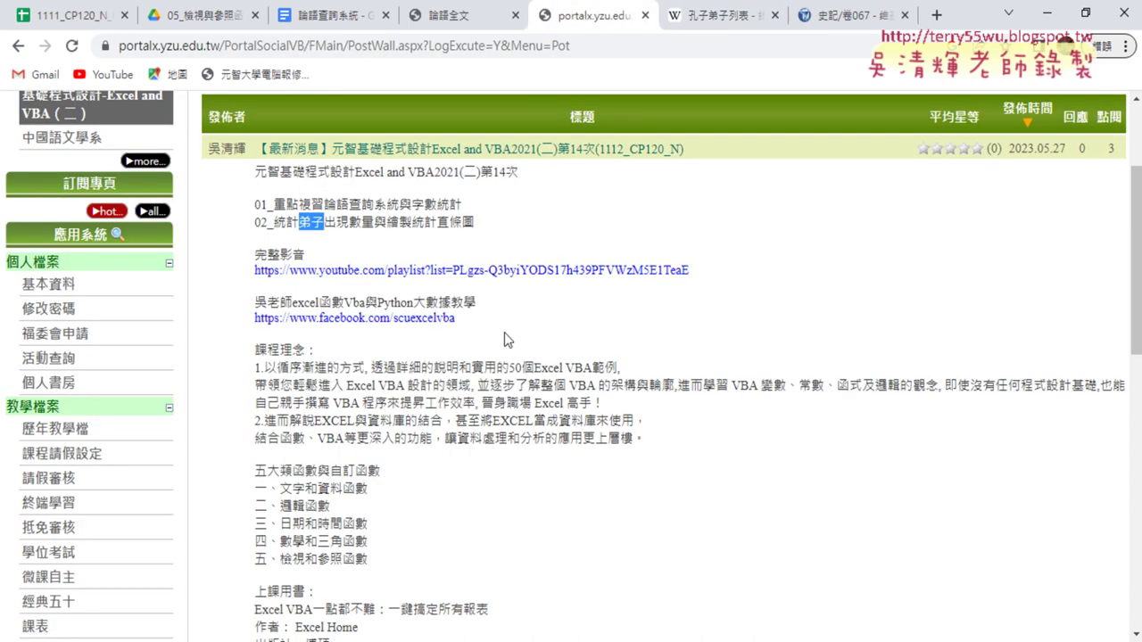
- Highlight the bar-chart part of lesson line 02, then go back to the Google Docs VBA notes
mouse_move(476, 222)
mouse_down()
mouse_move(372, 223)
mouse_move(388, 222)
mouse_up()
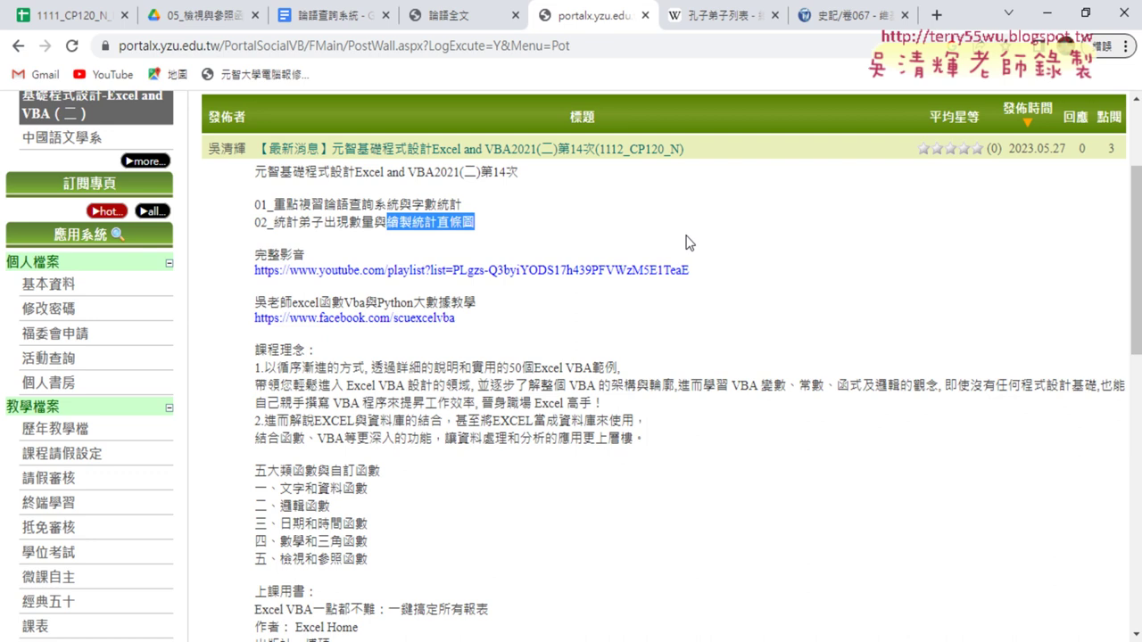
click(721, 18)
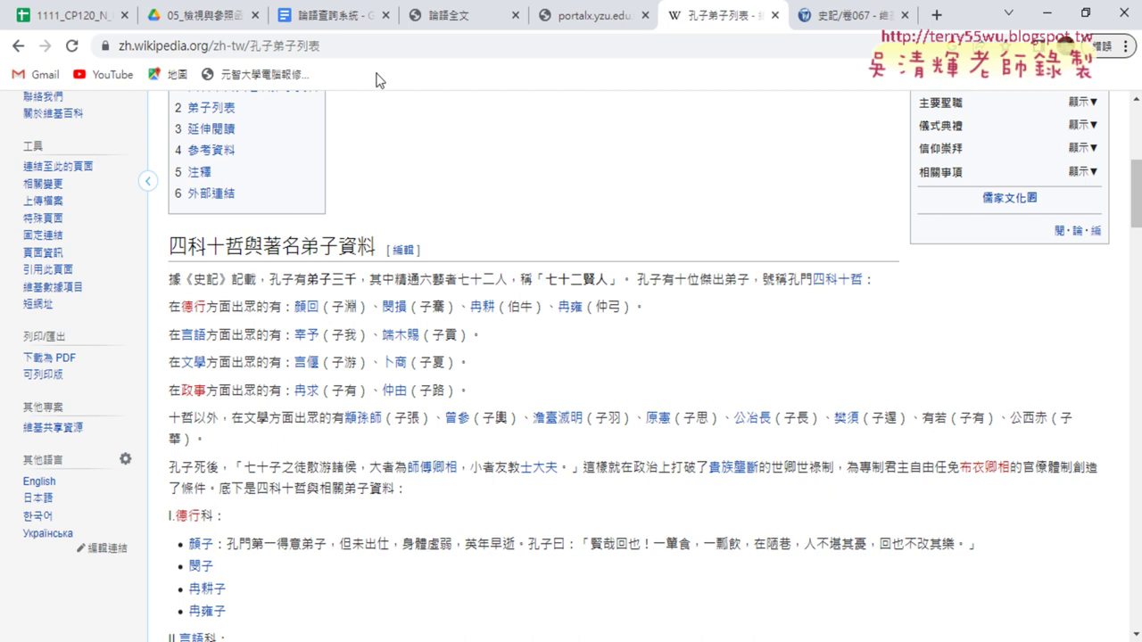
click(325, 18)
- Find section 1's counting code and select it up from the c = 0 line
scroll(516, 390, down, 1)
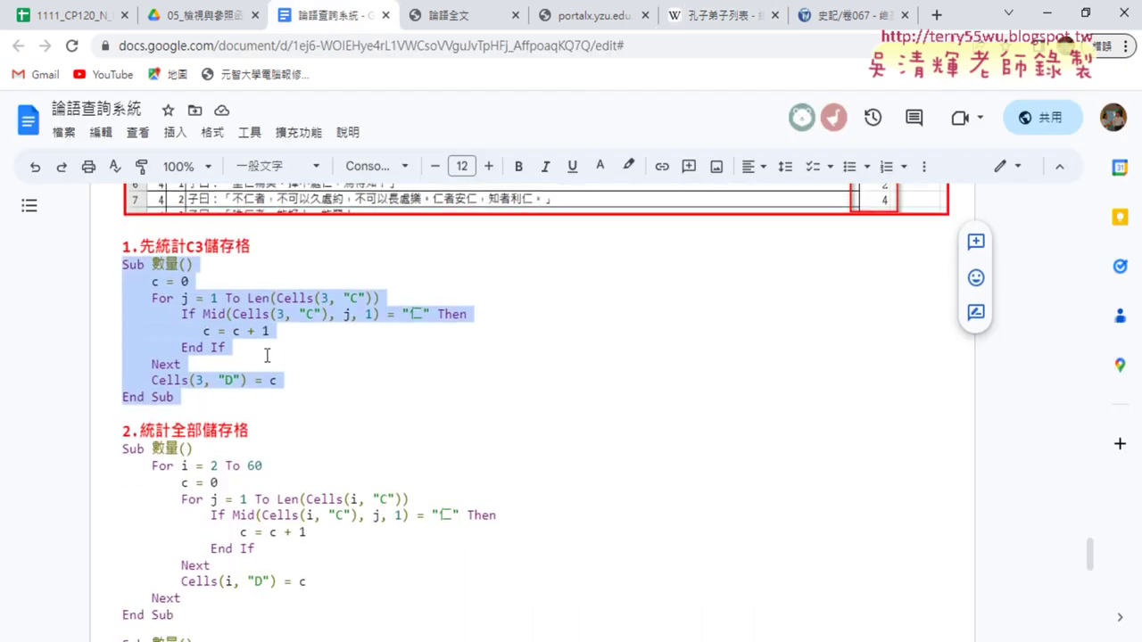
scroll(630, 427, down, 3)
scroll(630, 427, down, 1)
scroll(596, 411, up, 3)
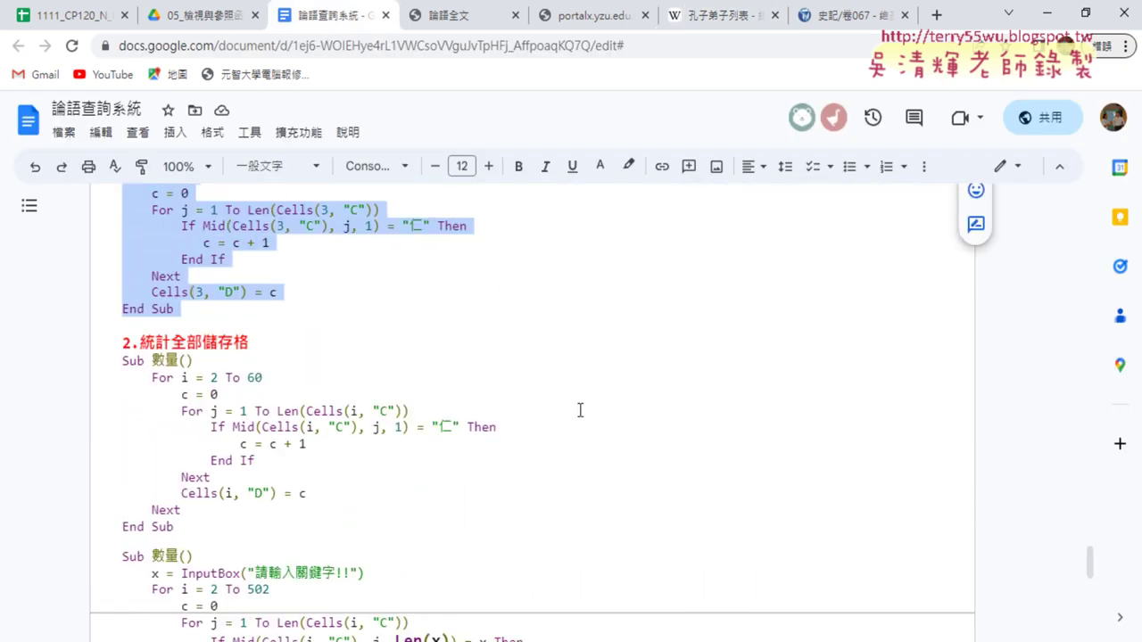
scroll(581, 408, up, 1)
scroll(513, 370, up, 1)
scroll(513, 370, up, 1)
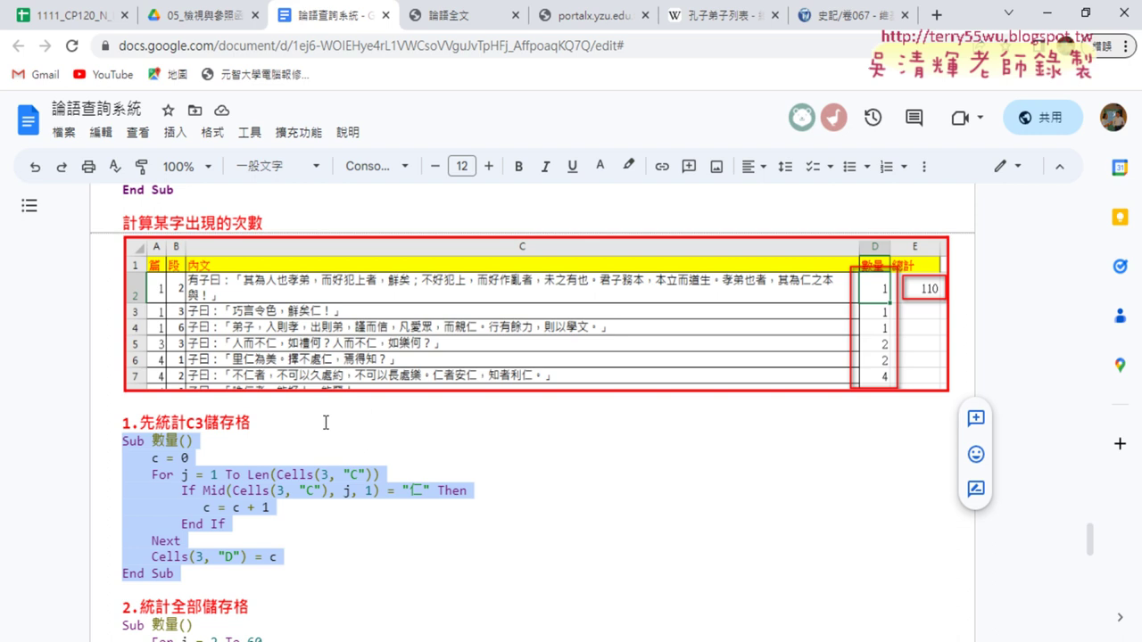
scroll(296, 424, down, 1)
scroll(209, 460, down, 2)
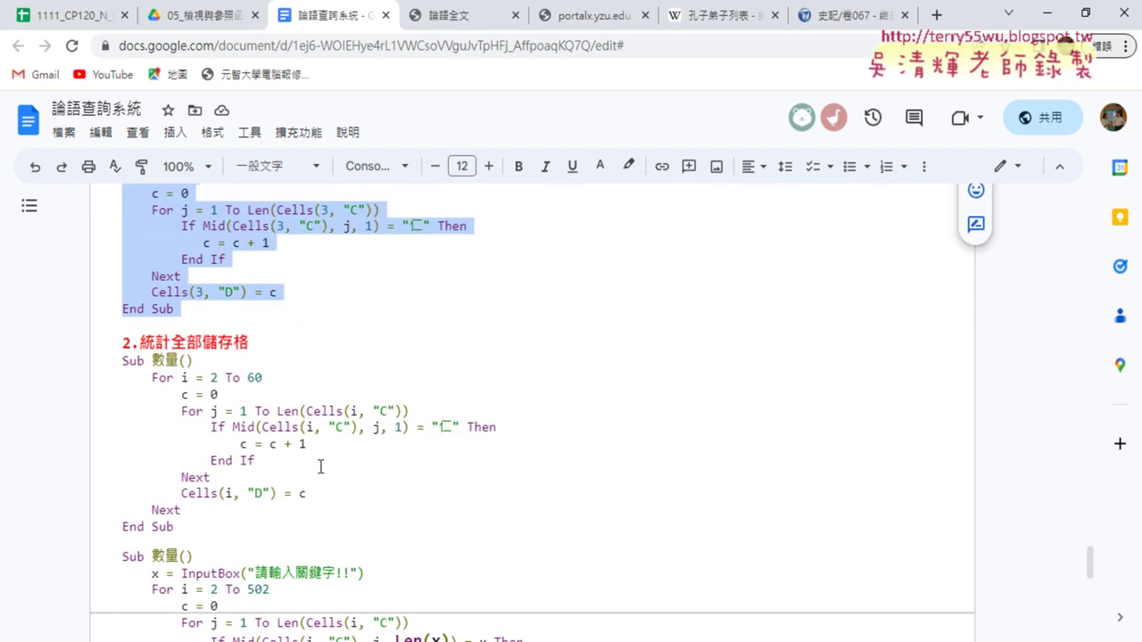
scroll(356, 383, up, 1)
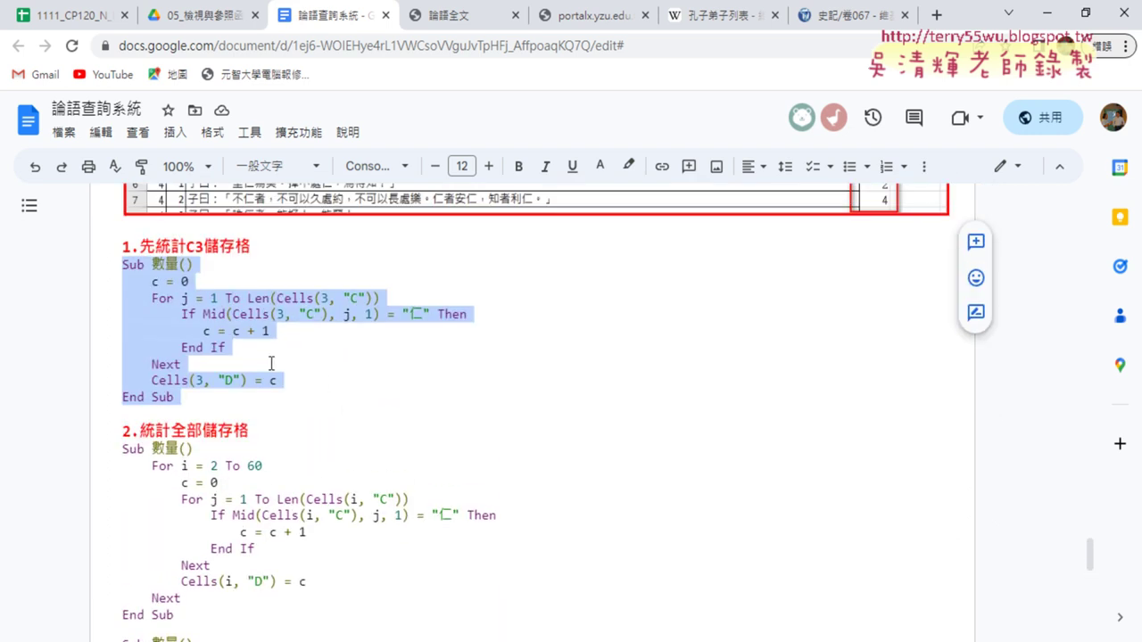
click(303, 364)
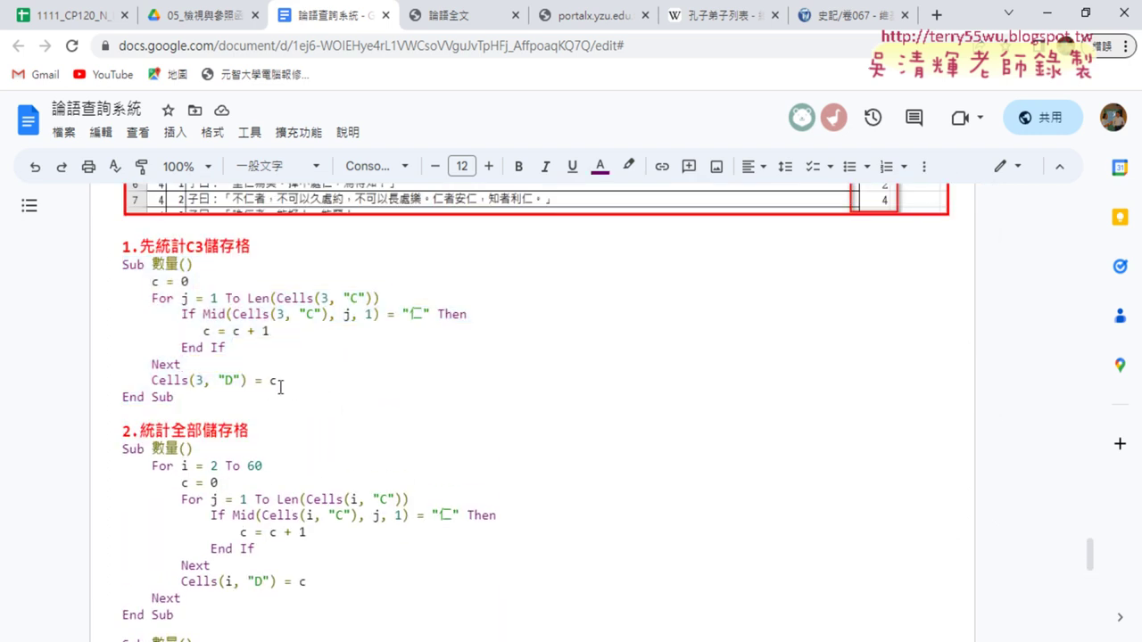
click(293, 382)
drag(293, 383, 106, 284)
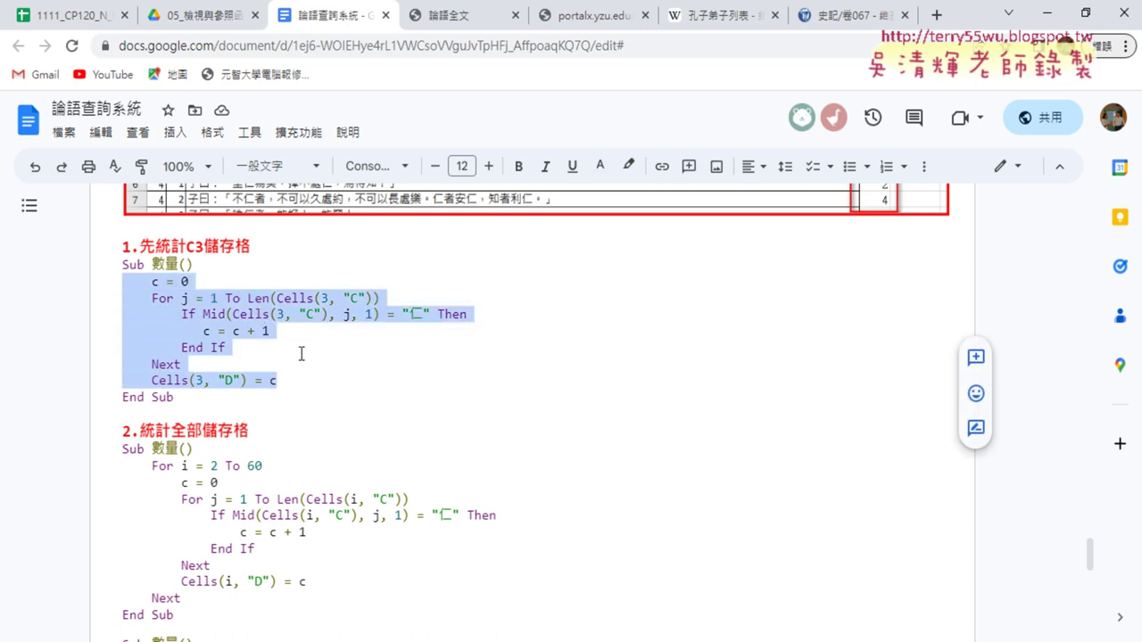
- Highlight the 'For i = 2 To 60' line in yellow
scroll(300, 344, down, 3)
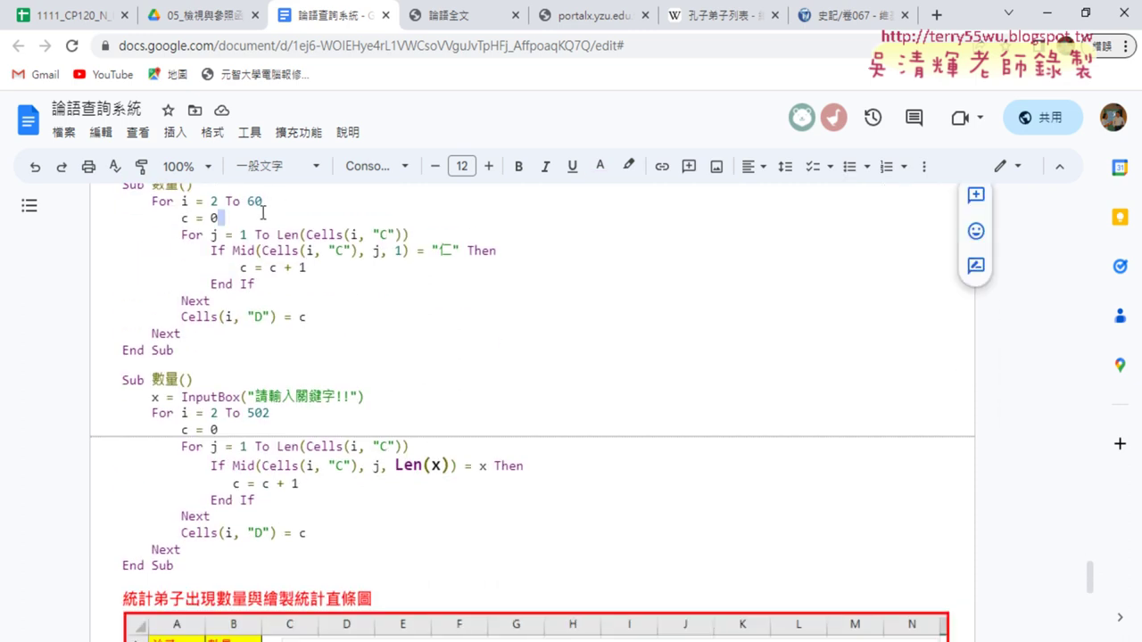
drag(272, 203, 153, 217)
click(153, 218)
drag(266, 202, 93, 203)
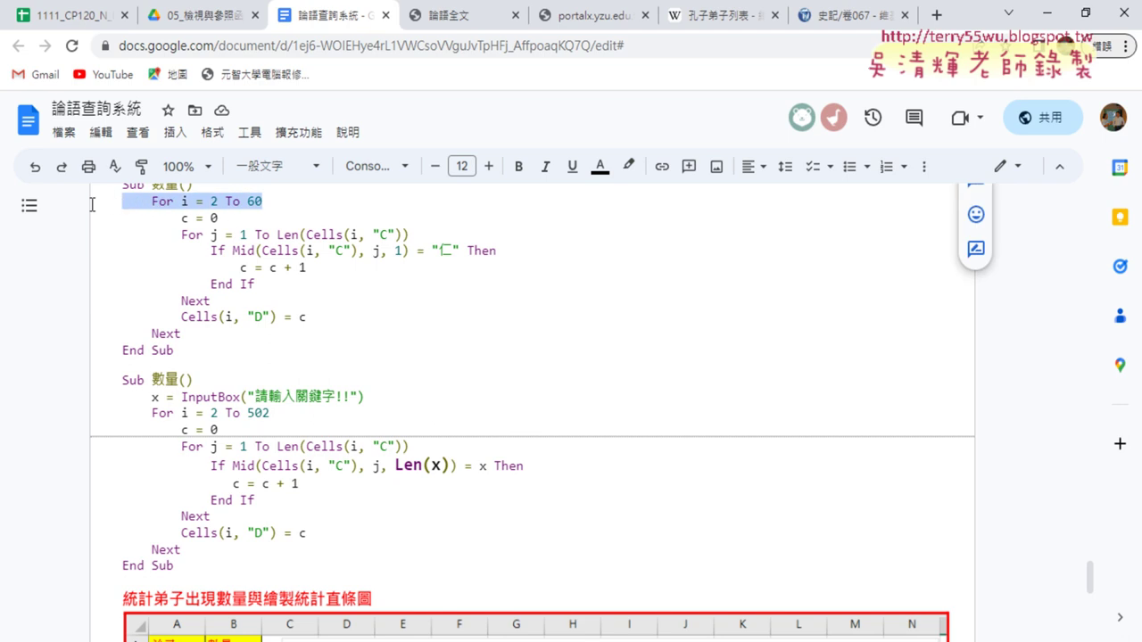
click(627, 168)
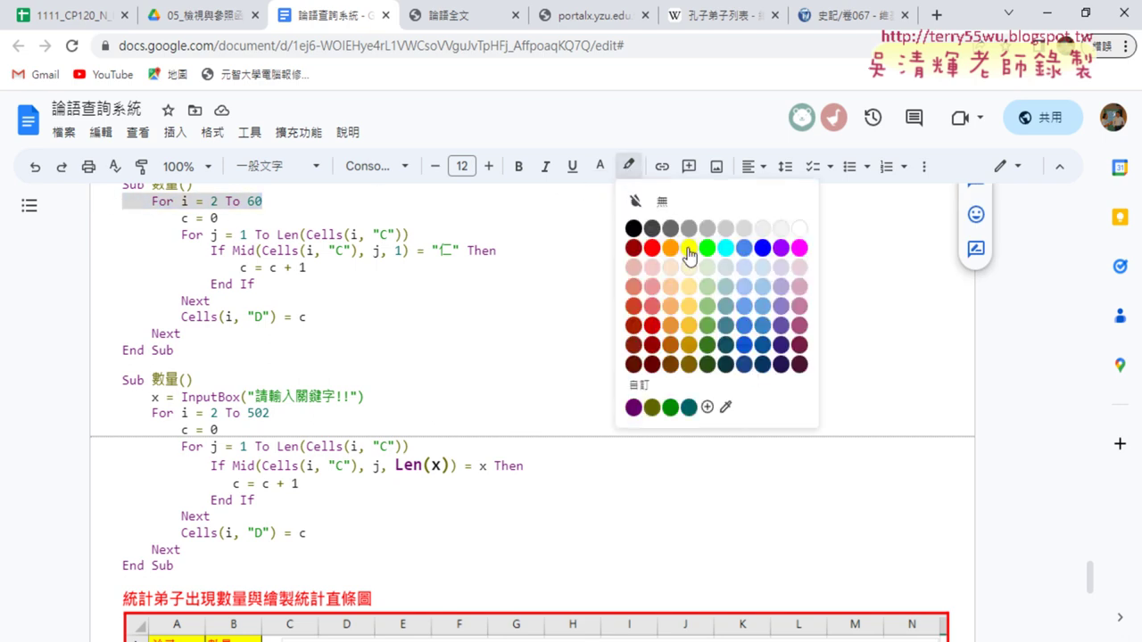
click(689, 250)
- Highlight the outer loop's matching 'Next' line in yellow too
drag(182, 334, 77, 336)
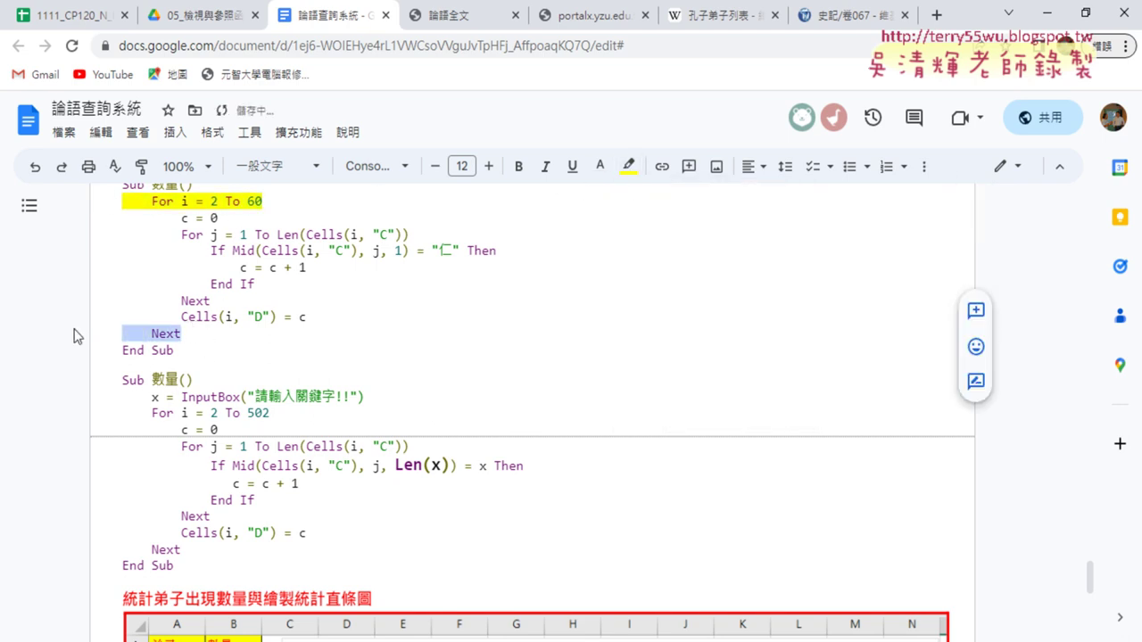
click(628, 167)
click(692, 251)
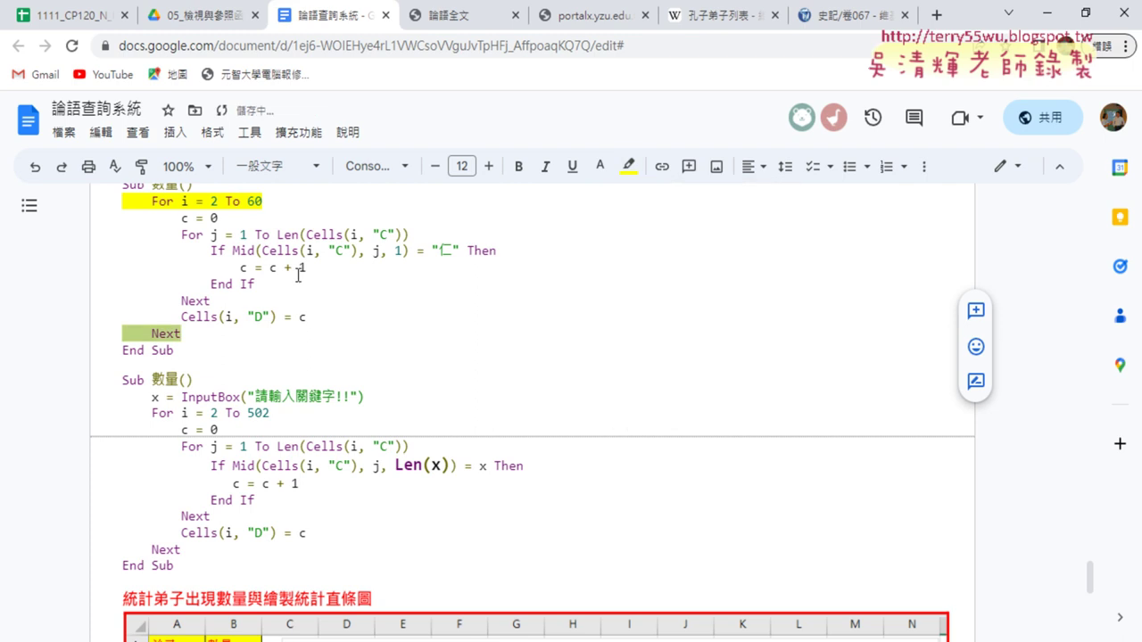
- Select the loop body between For and Next, then select the c ending the Cells line
drag(307, 317, 96, 221)
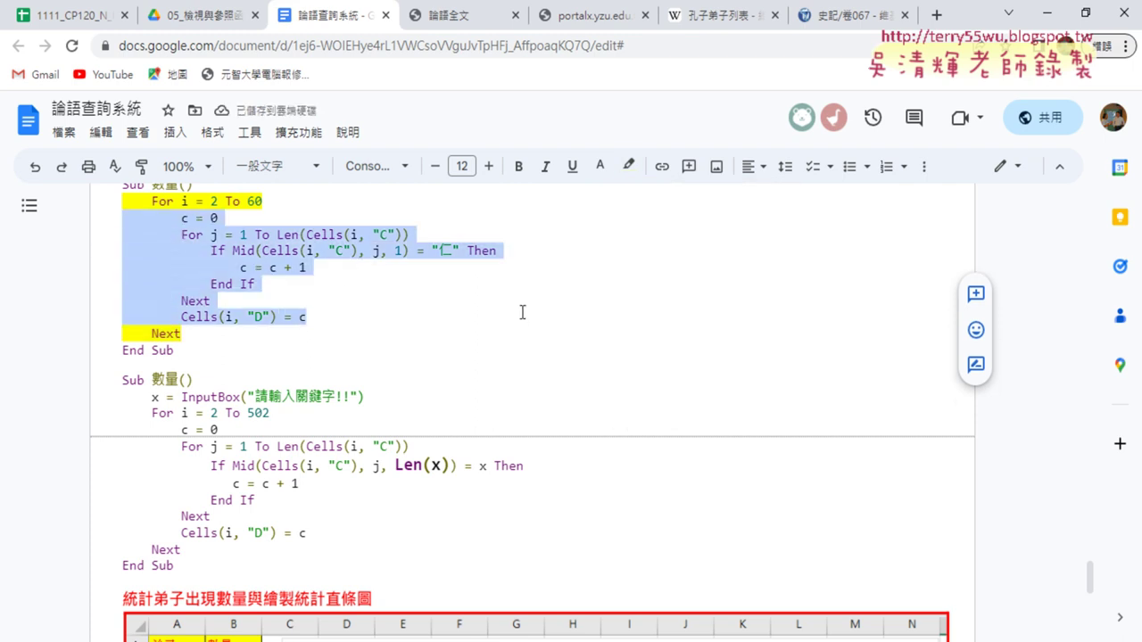
click(345, 312)
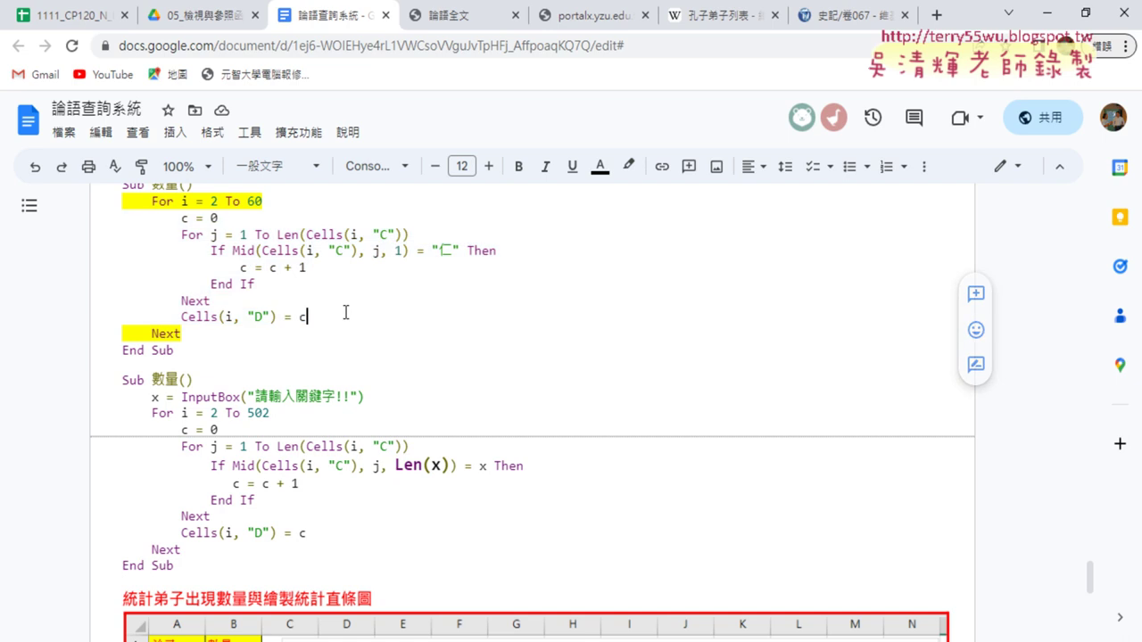
double_click(303, 316)
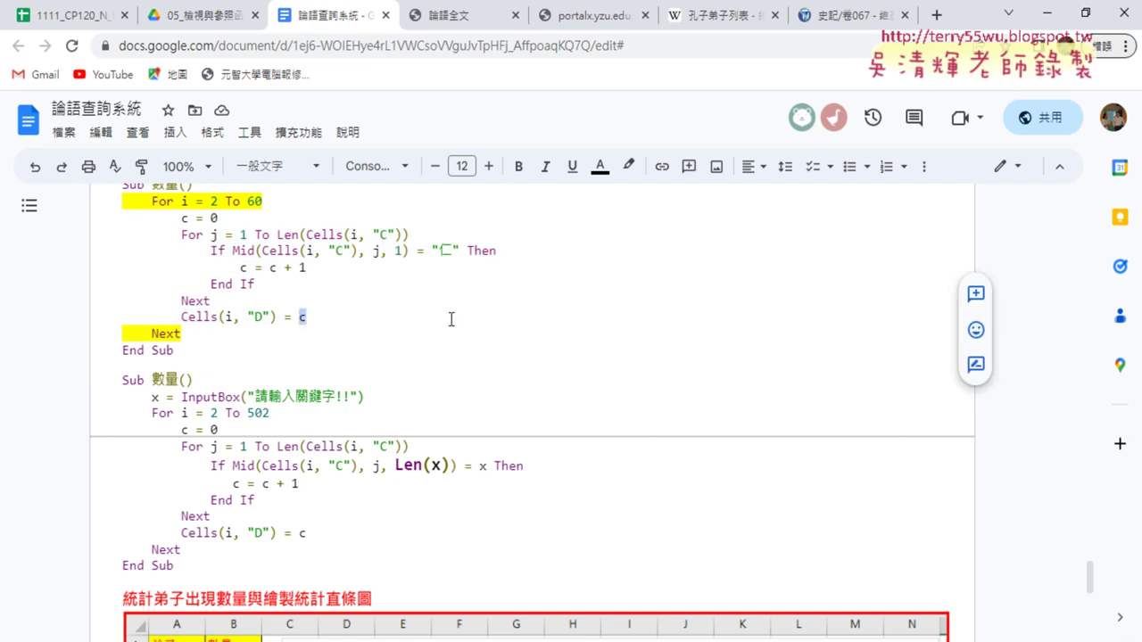
scroll(486, 320, down, 2)
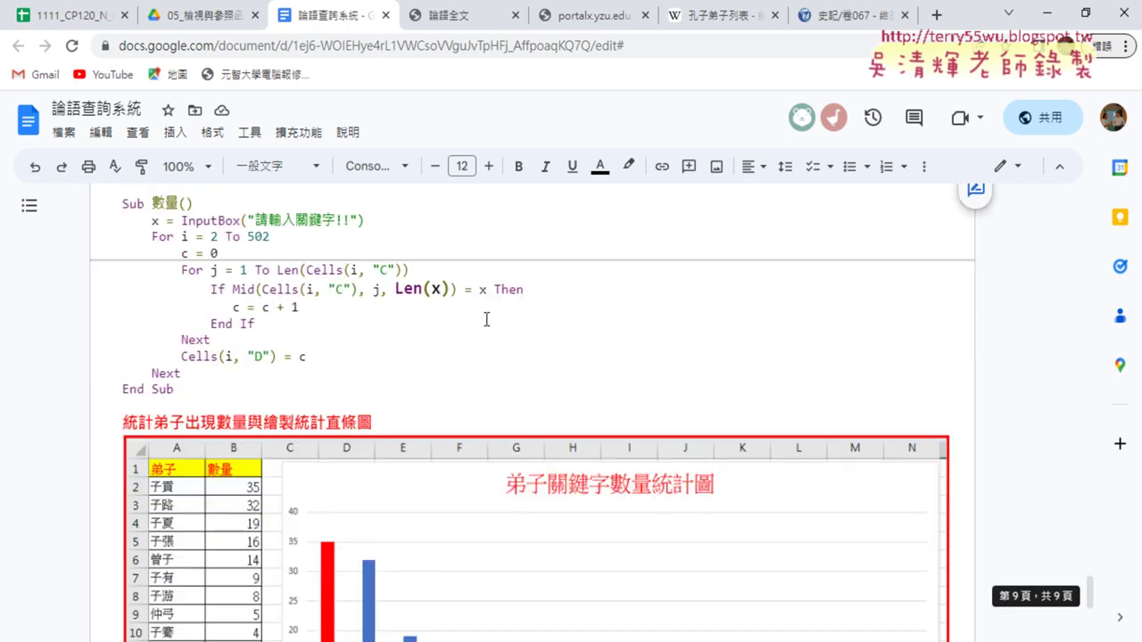
drag(365, 220, 223, 220)
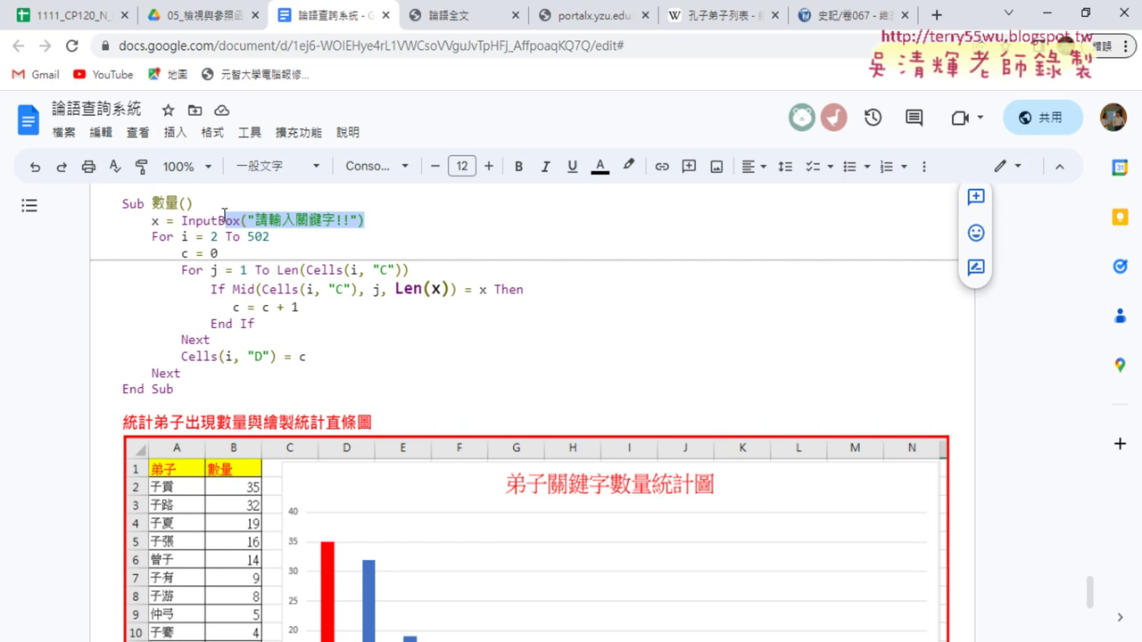
scroll(107, 243, down, 1)
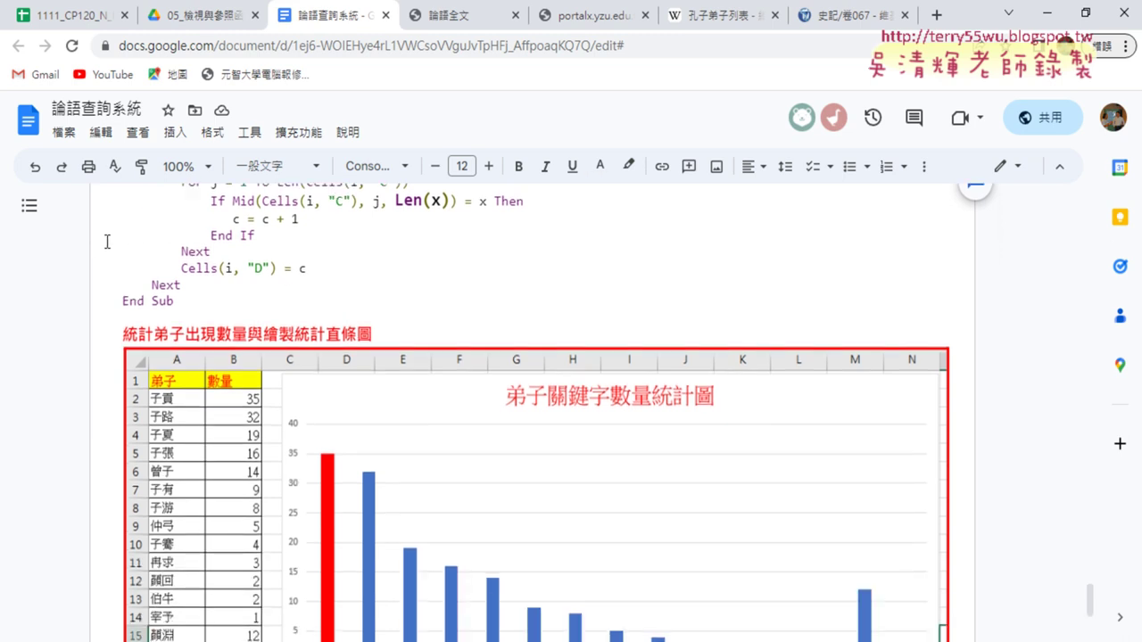
scroll(110, 242, down, 2)
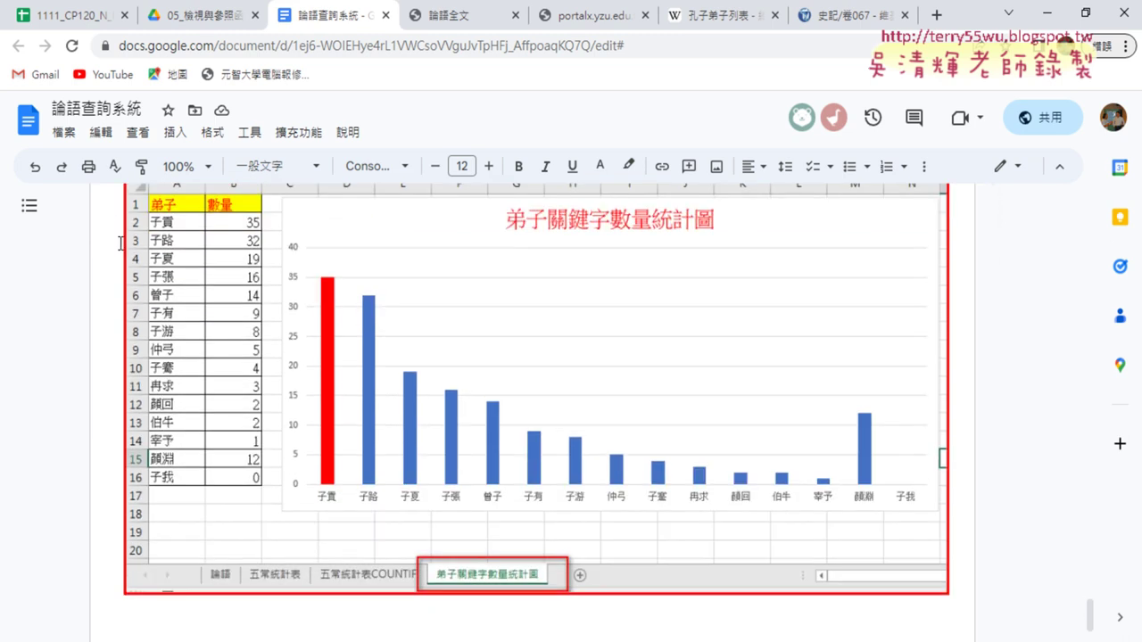
scroll(120, 243, up, 1)
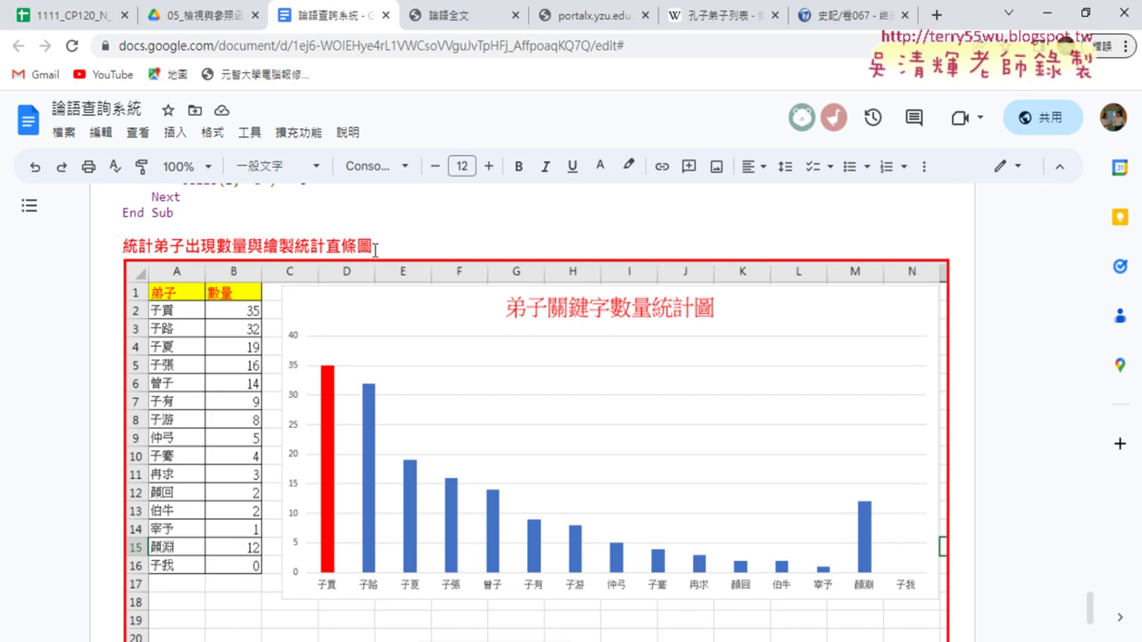
drag(376, 251, 122, 253)
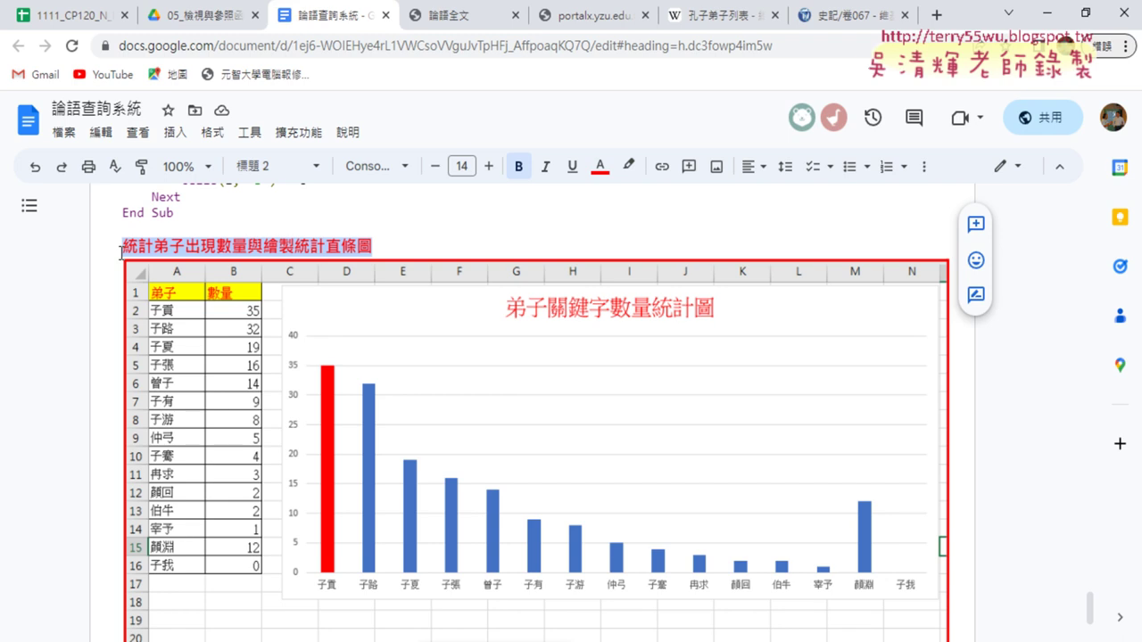
scroll(121, 253, down, 2)
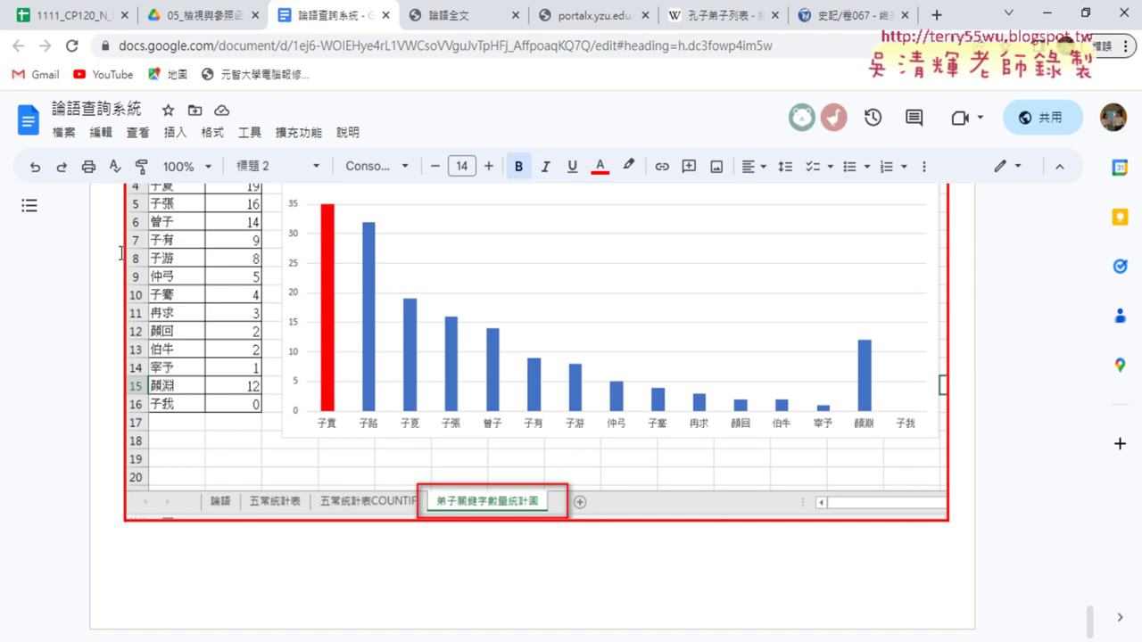
scroll(242, 255, up, 2)
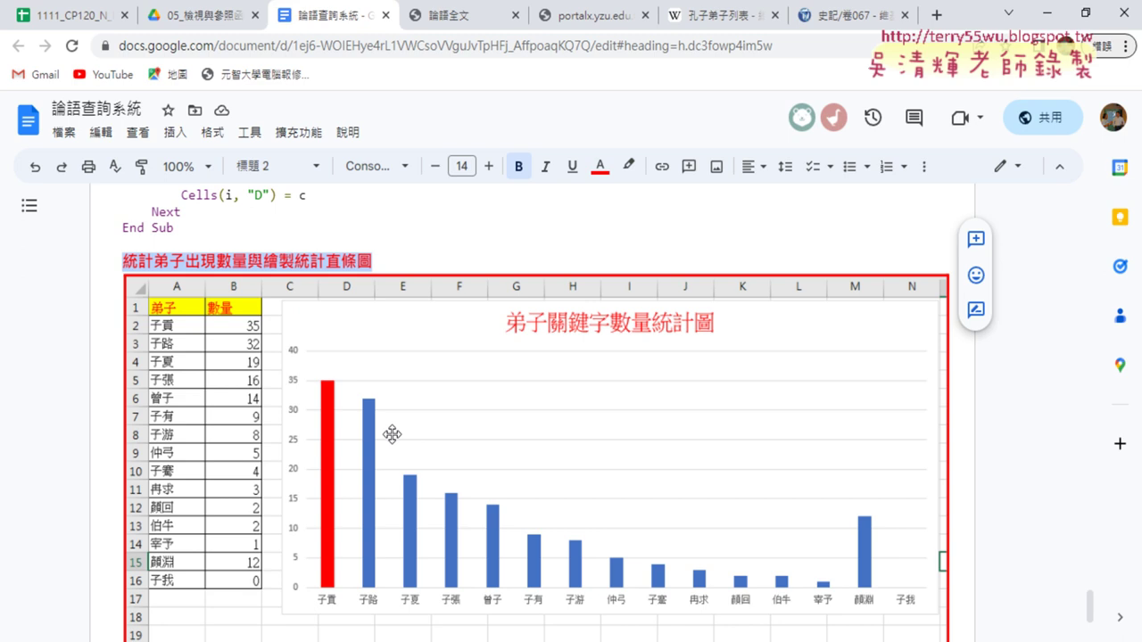
click(435, 259)
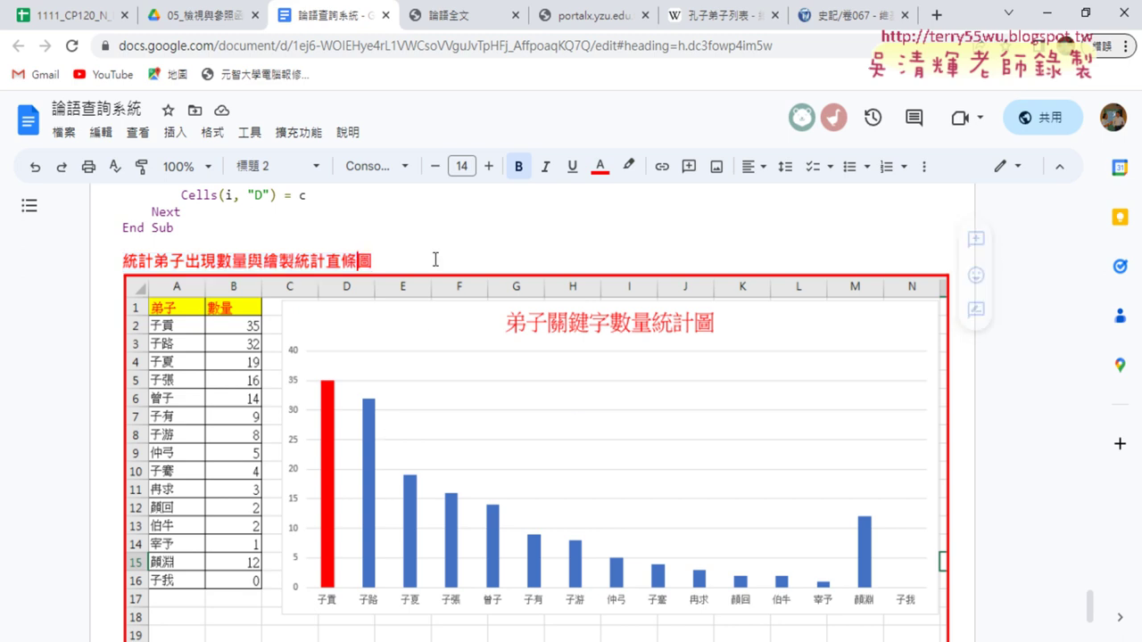
scroll(435, 259, down, 2)
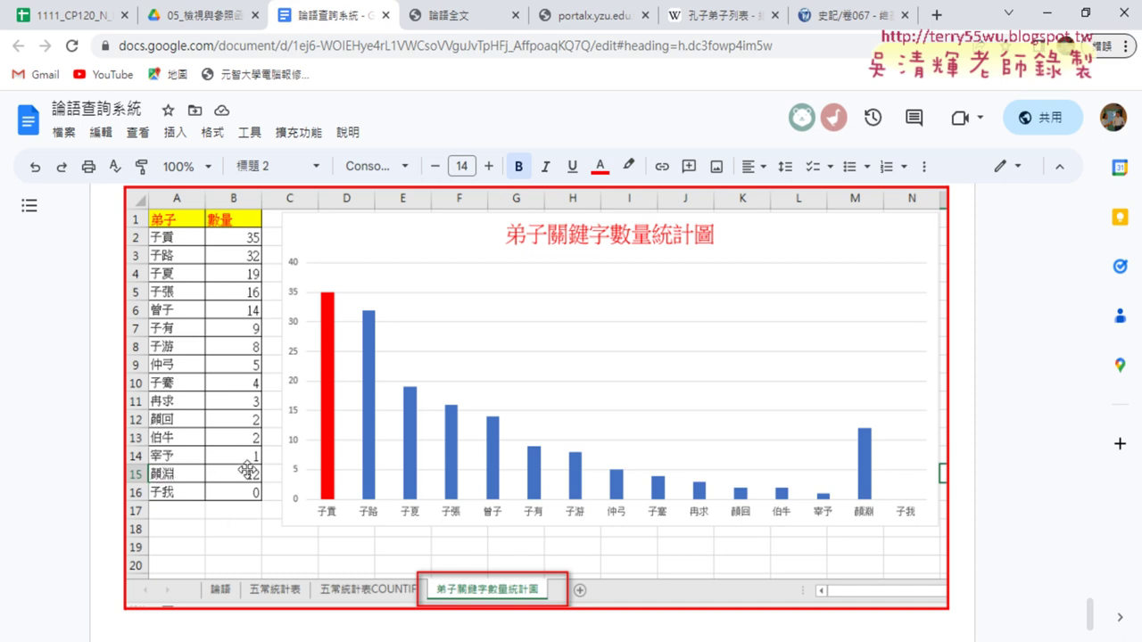
scroll(271, 474, down, 1)
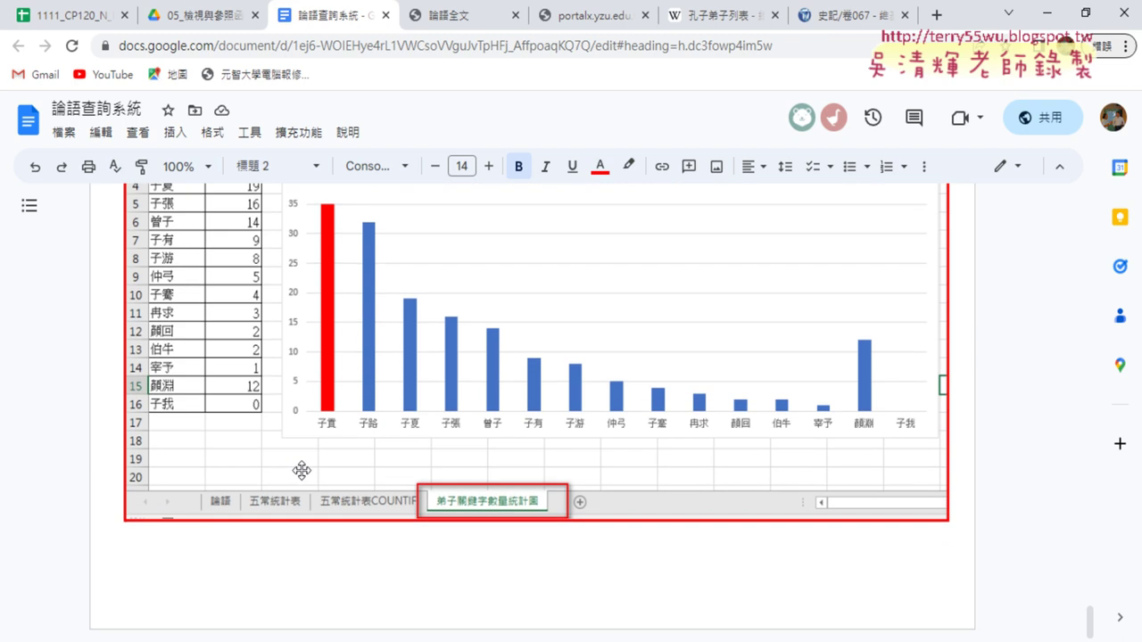
scroll(256, 444, up, 1)
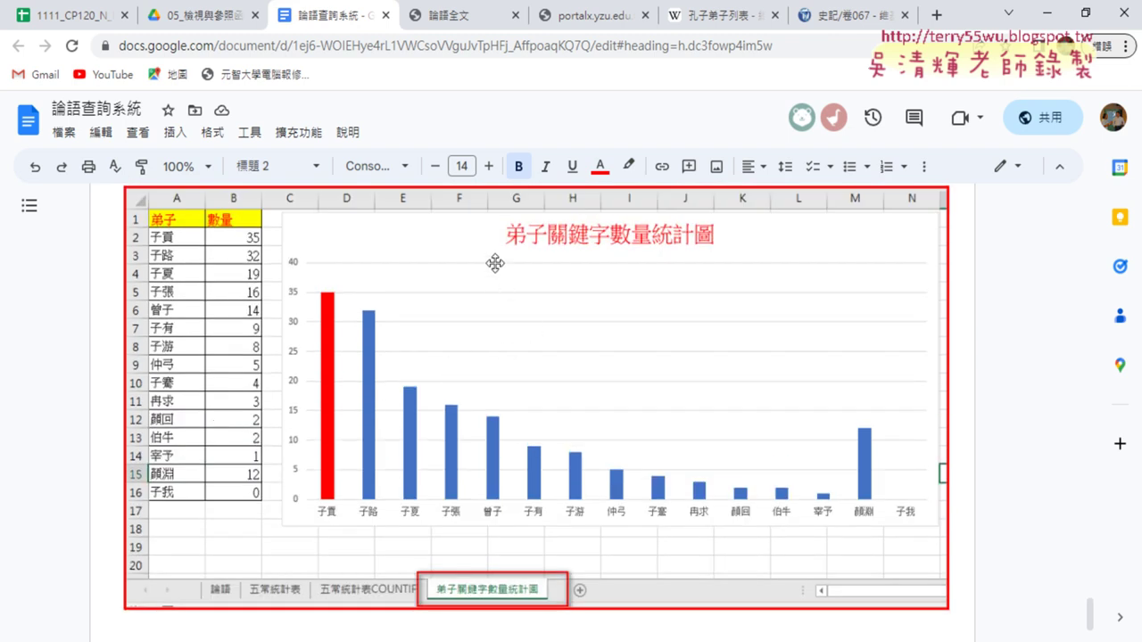
scroll(495, 266, up, 1)
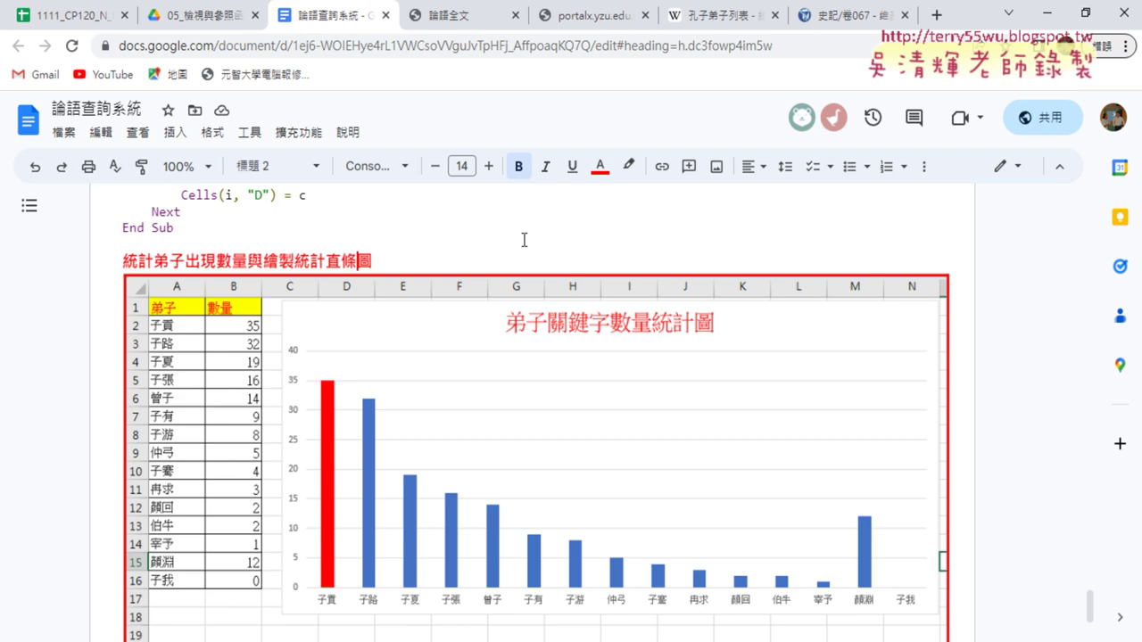
scroll(522, 236, down, 1)
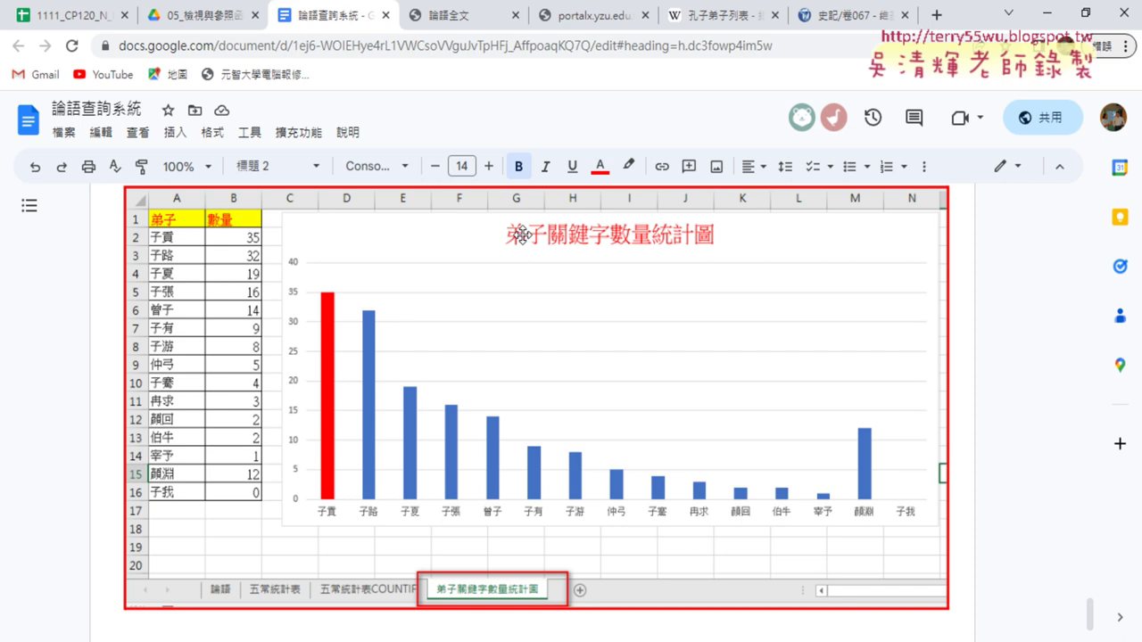
scroll(522, 235, up, 5)
scroll(525, 235, up, 3)
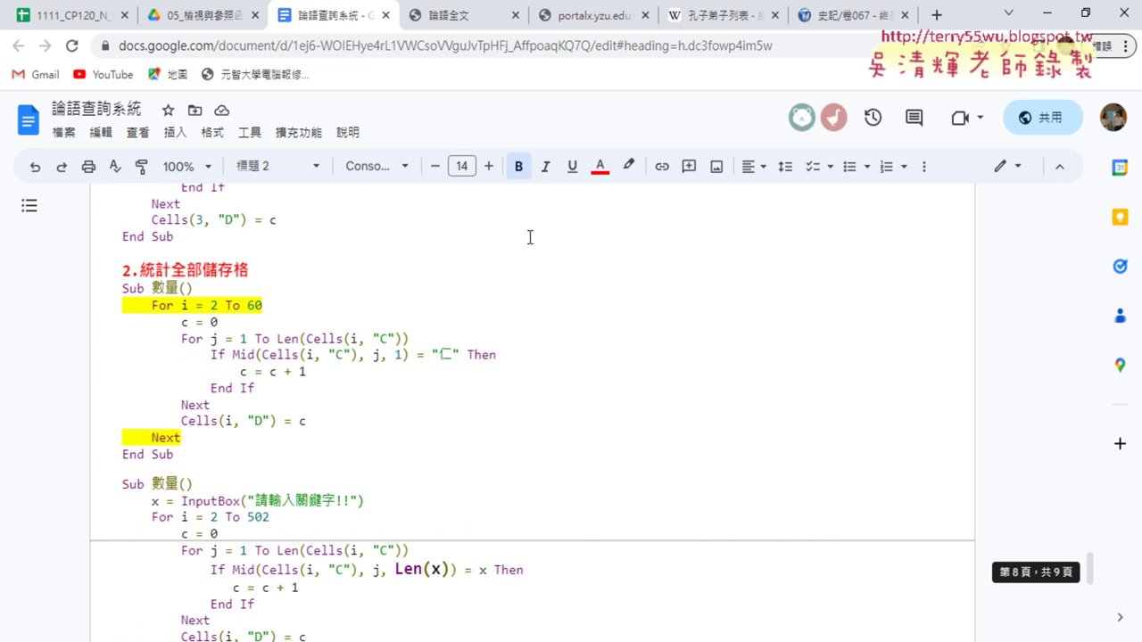
scroll(529, 238, up, 5)
scroll(529, 237, up, 1)
scroll(505, 255, down, 4)
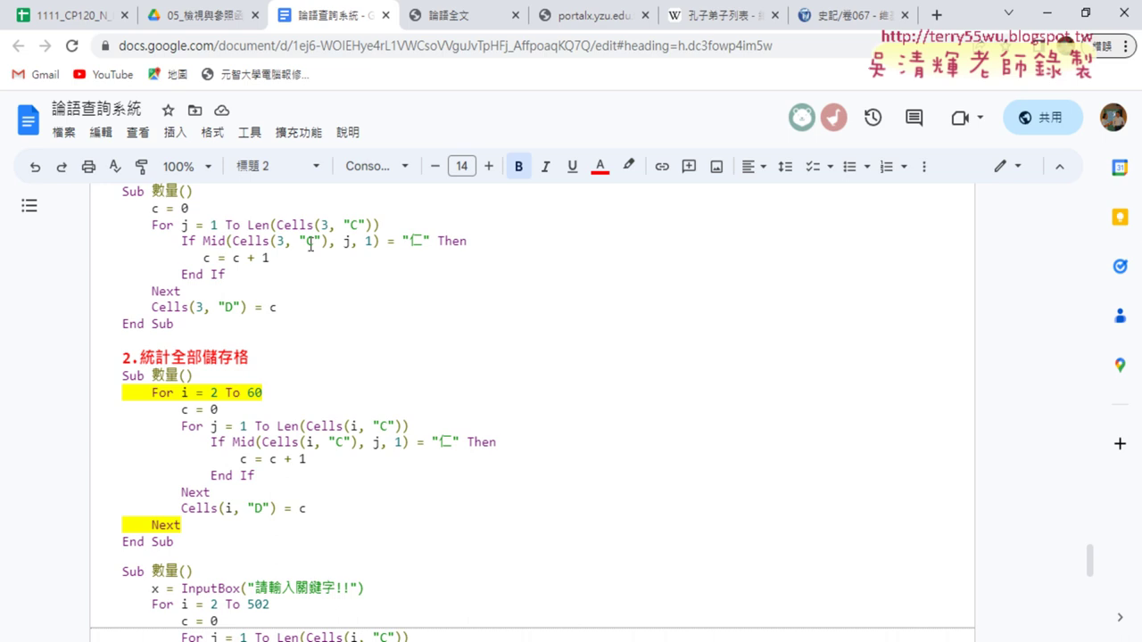
scroll(515, 275, down, 4)
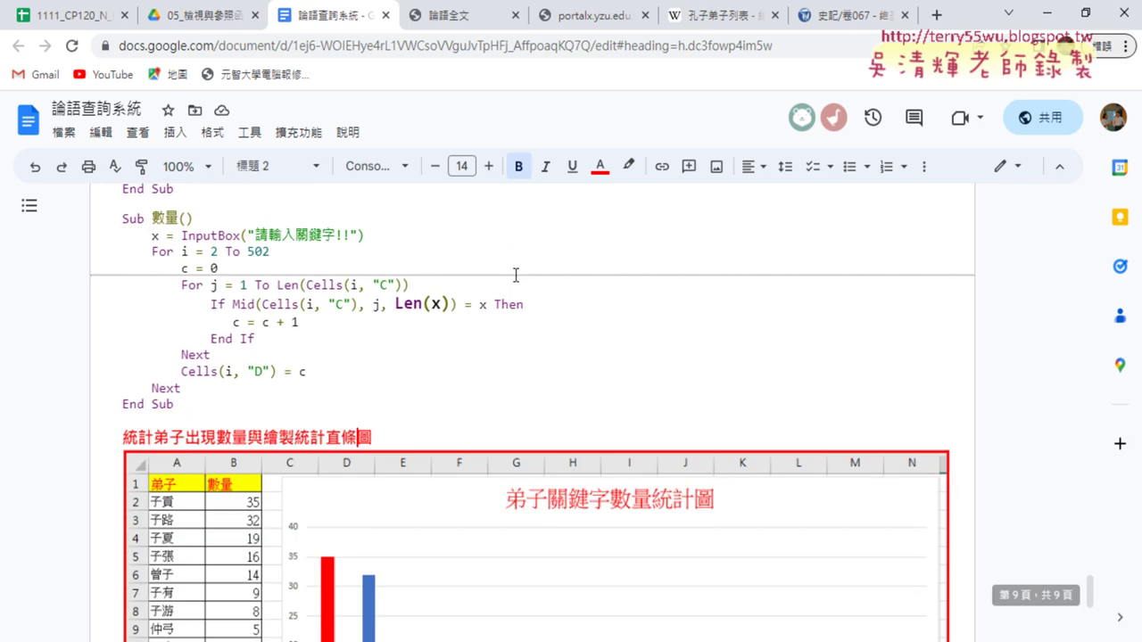
scroll(515, 275, down, 2)
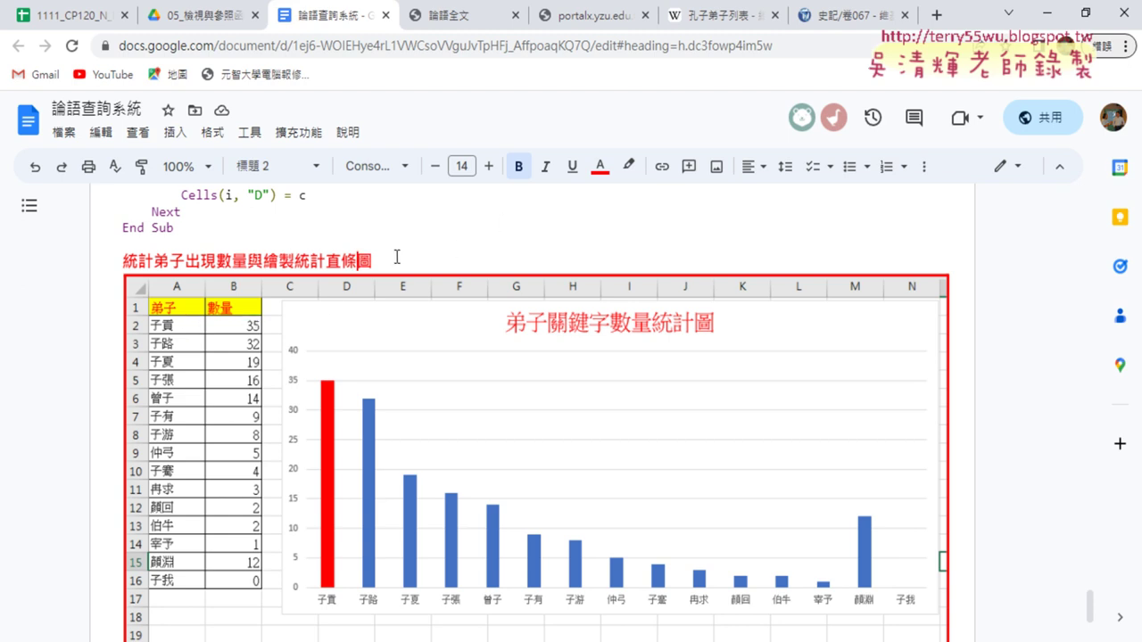
drag(377, 266, 122, 261)
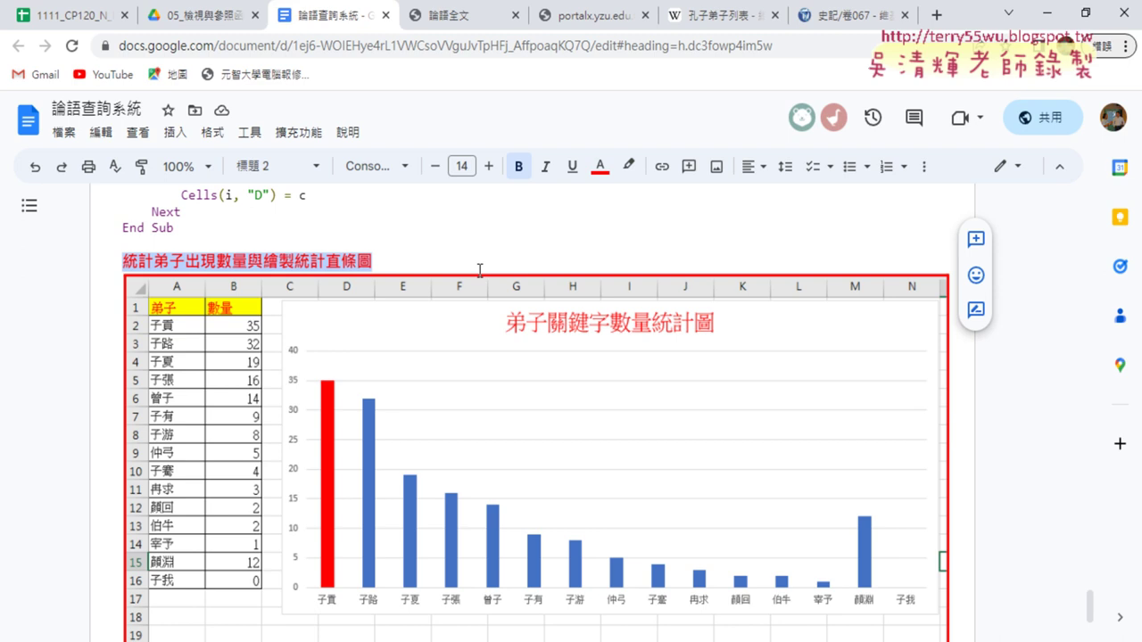